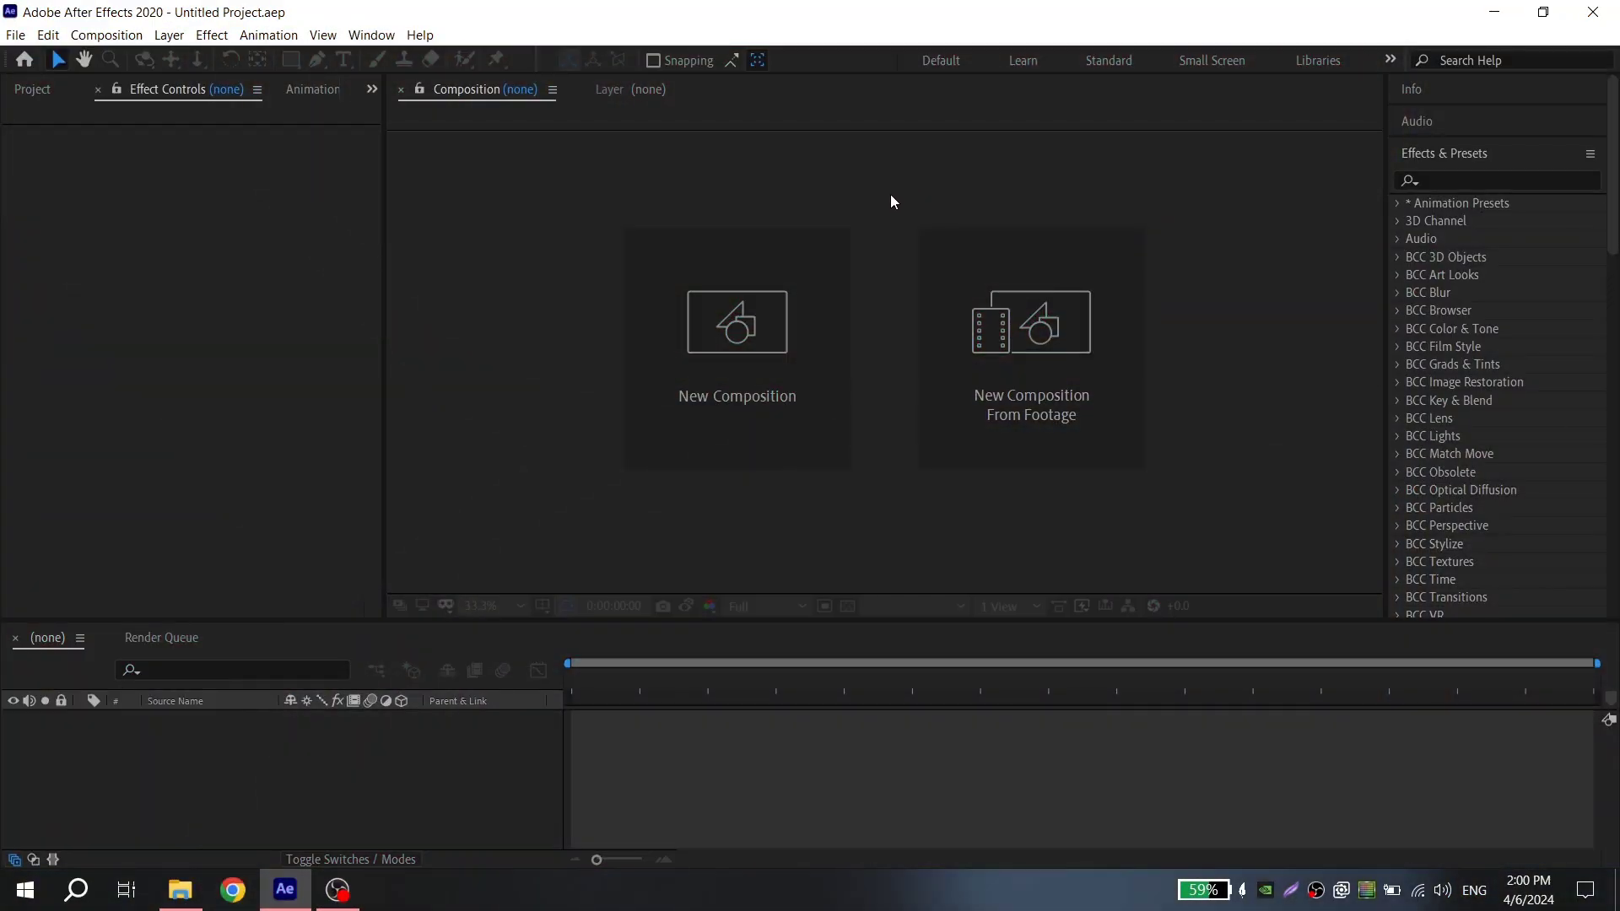
left_click(826, 293)
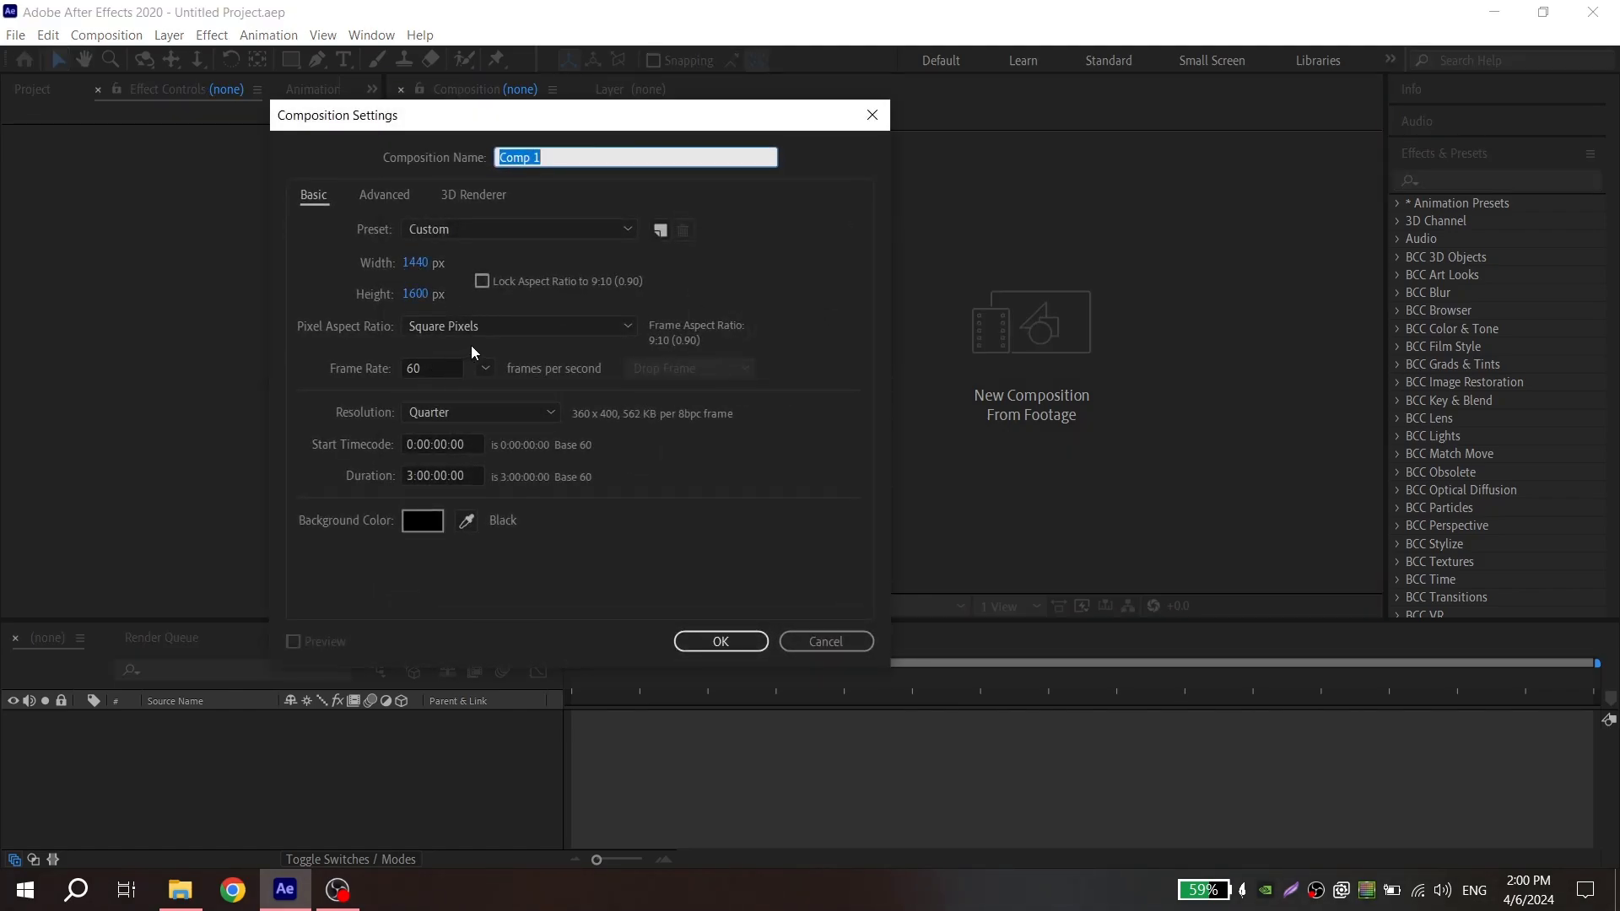
left_click(415, 367)
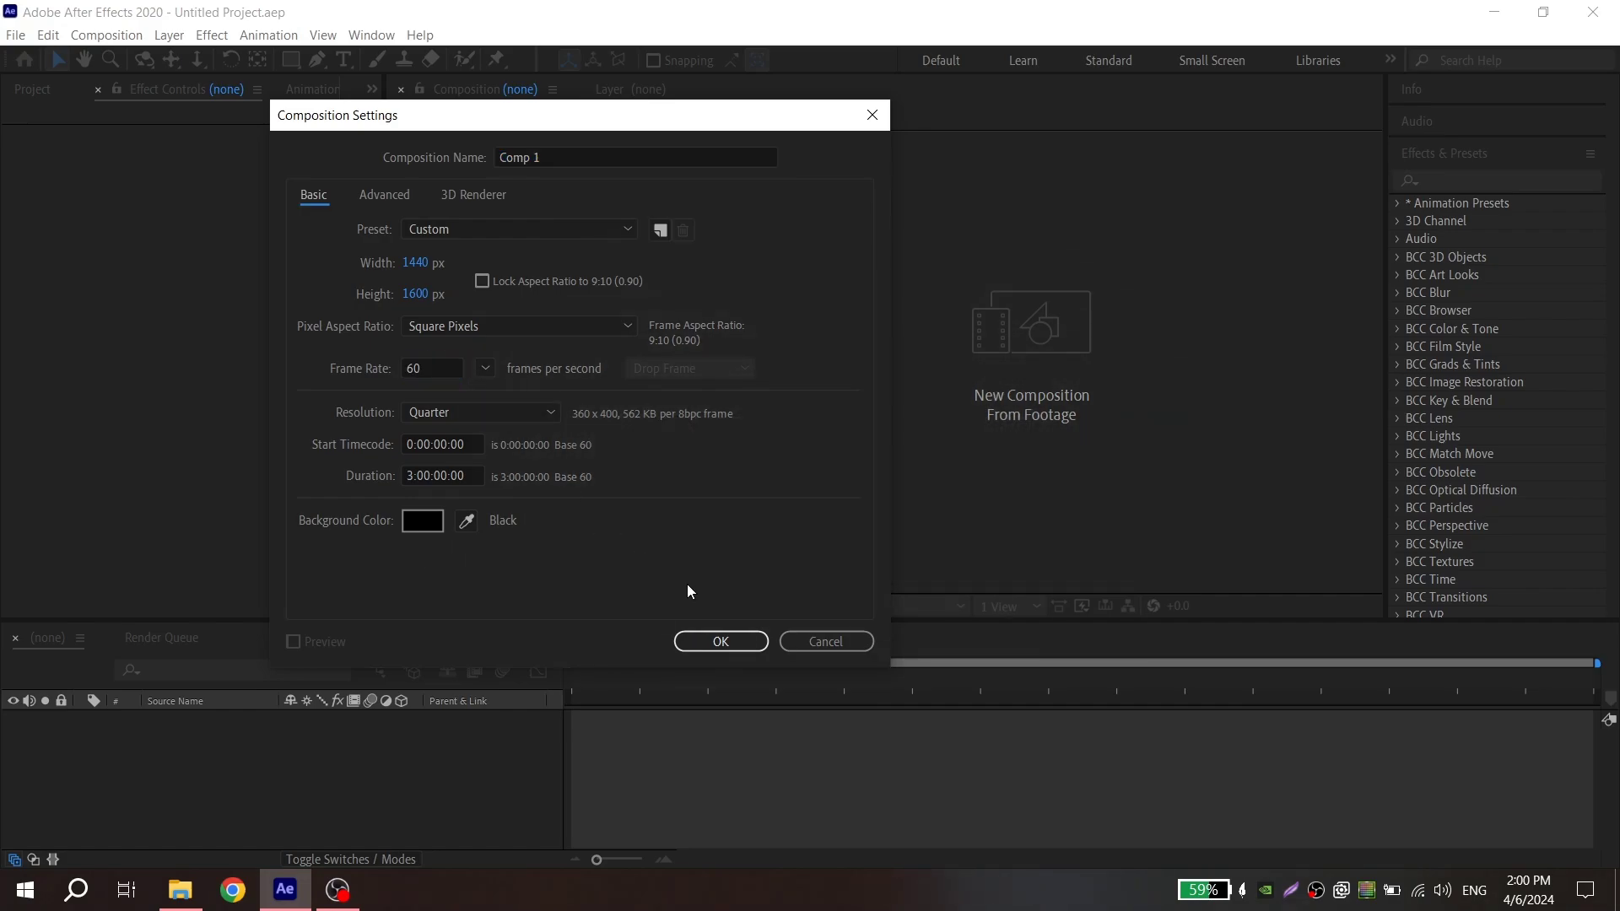
Step: Add a new adjustment layer above the selected Twixtor clip and enable its motion blur
left_click(720, 640)
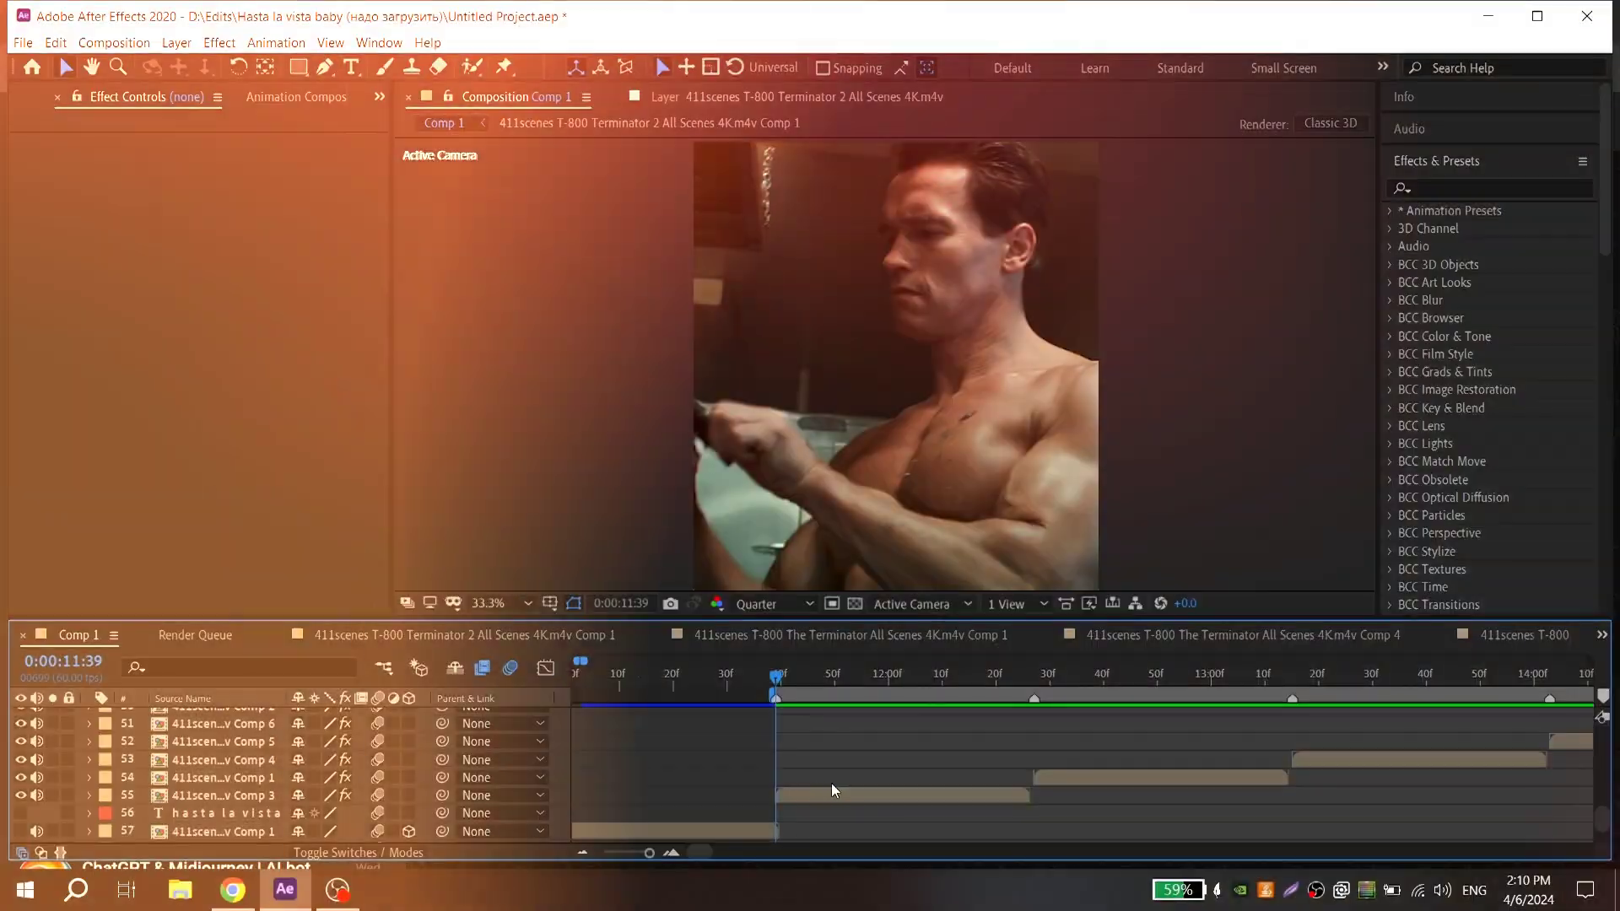
left_click(249, 798)
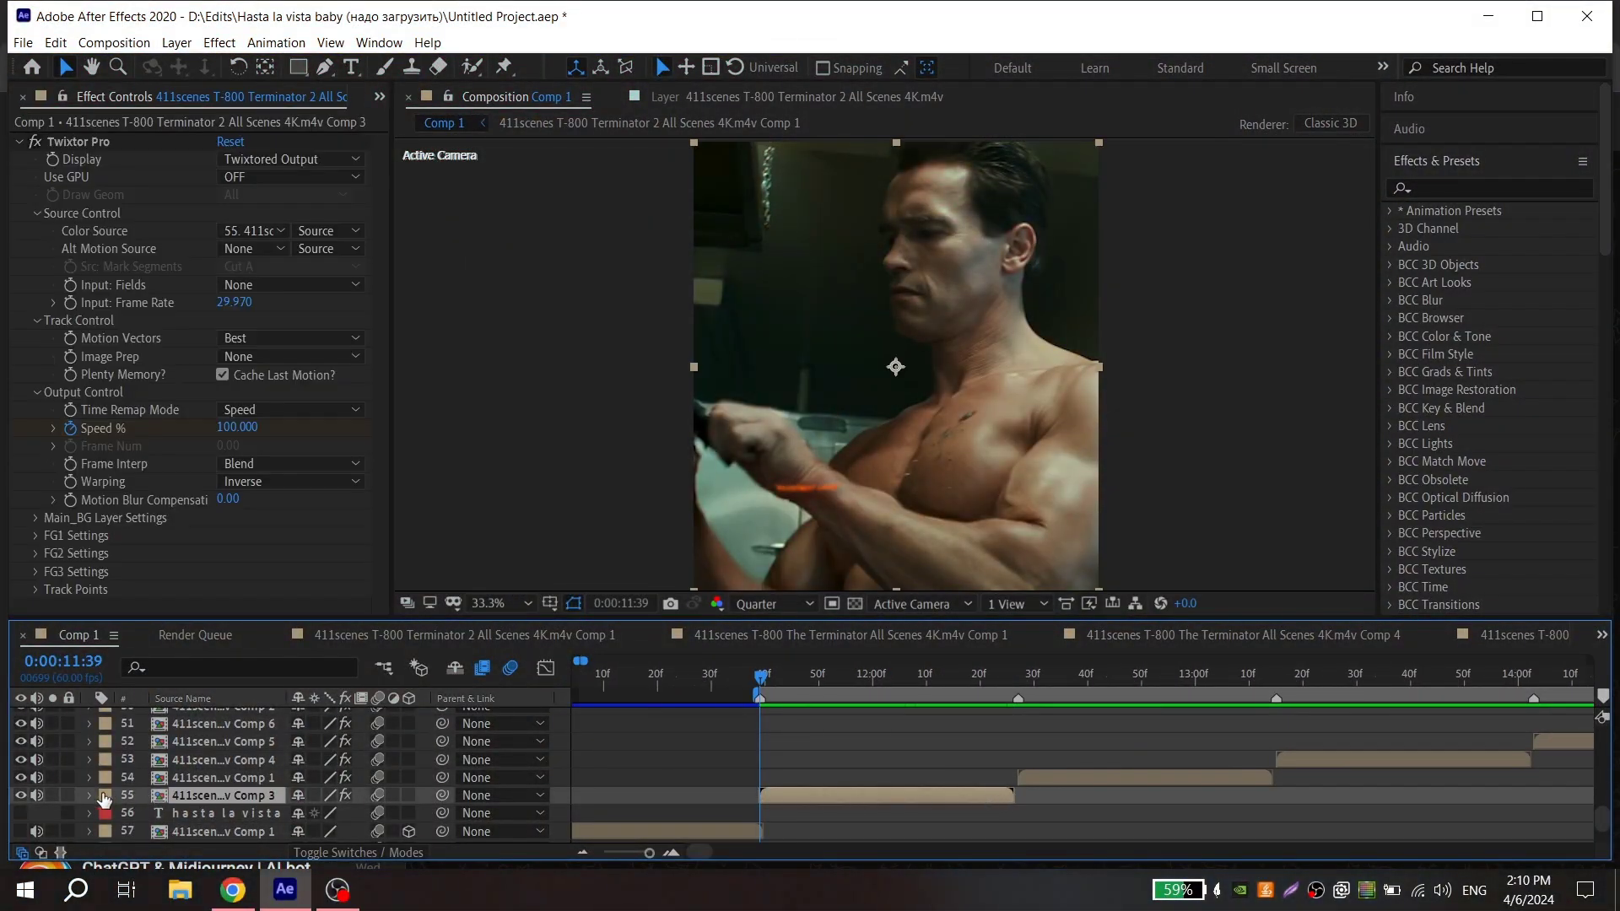
right_click(133, 815)
left_click(431, 748)
key("Return")
key("k")
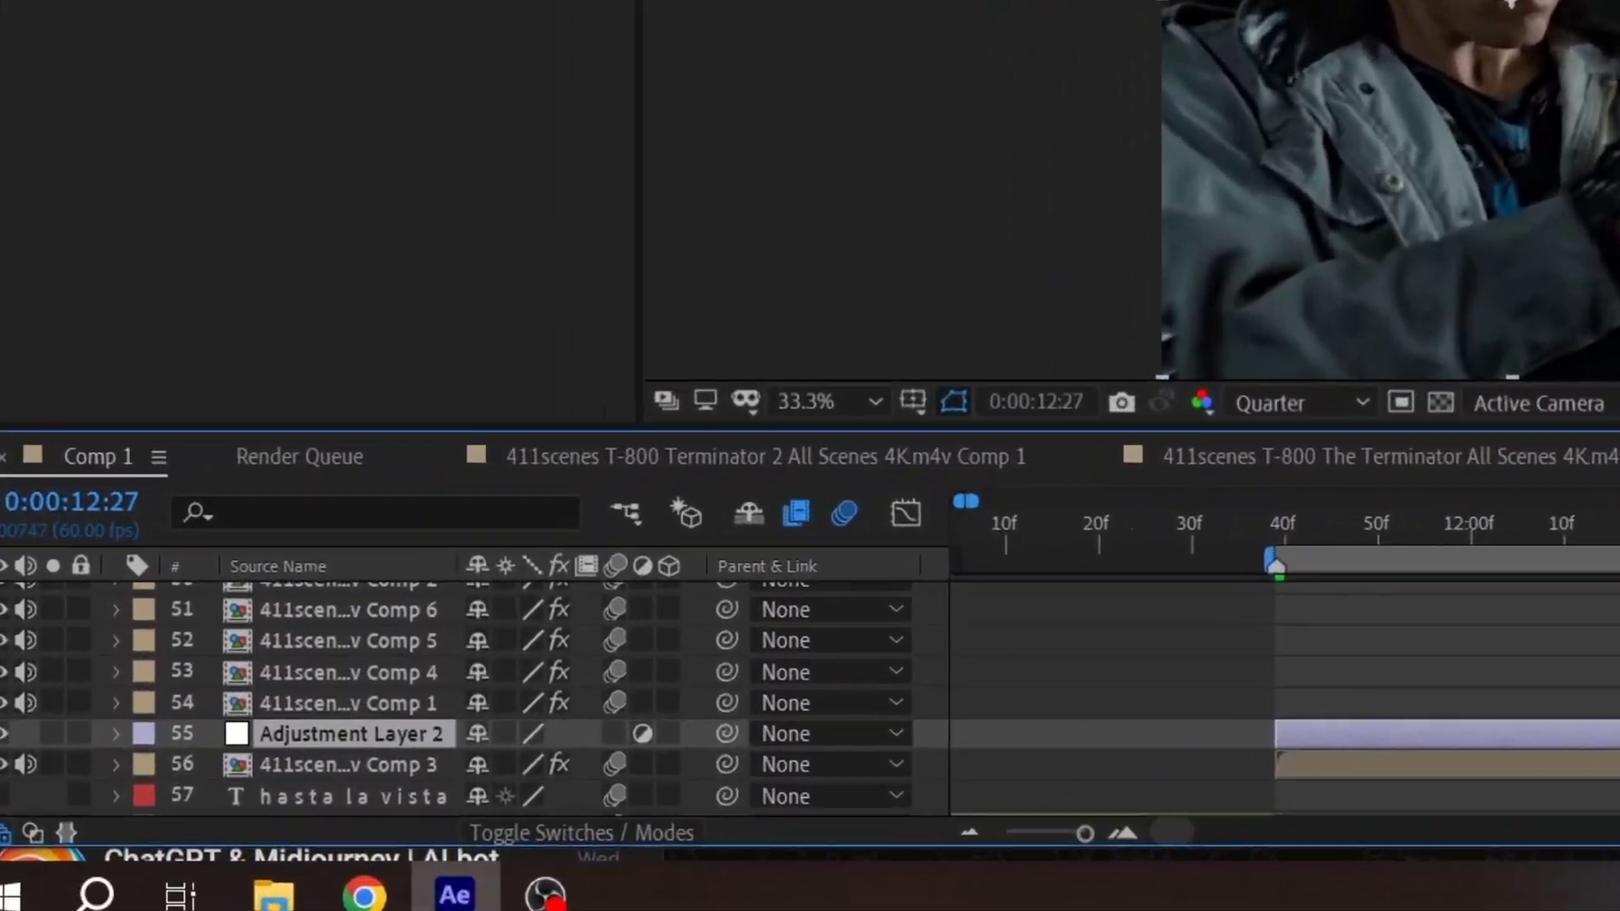
left_click(397, 791)
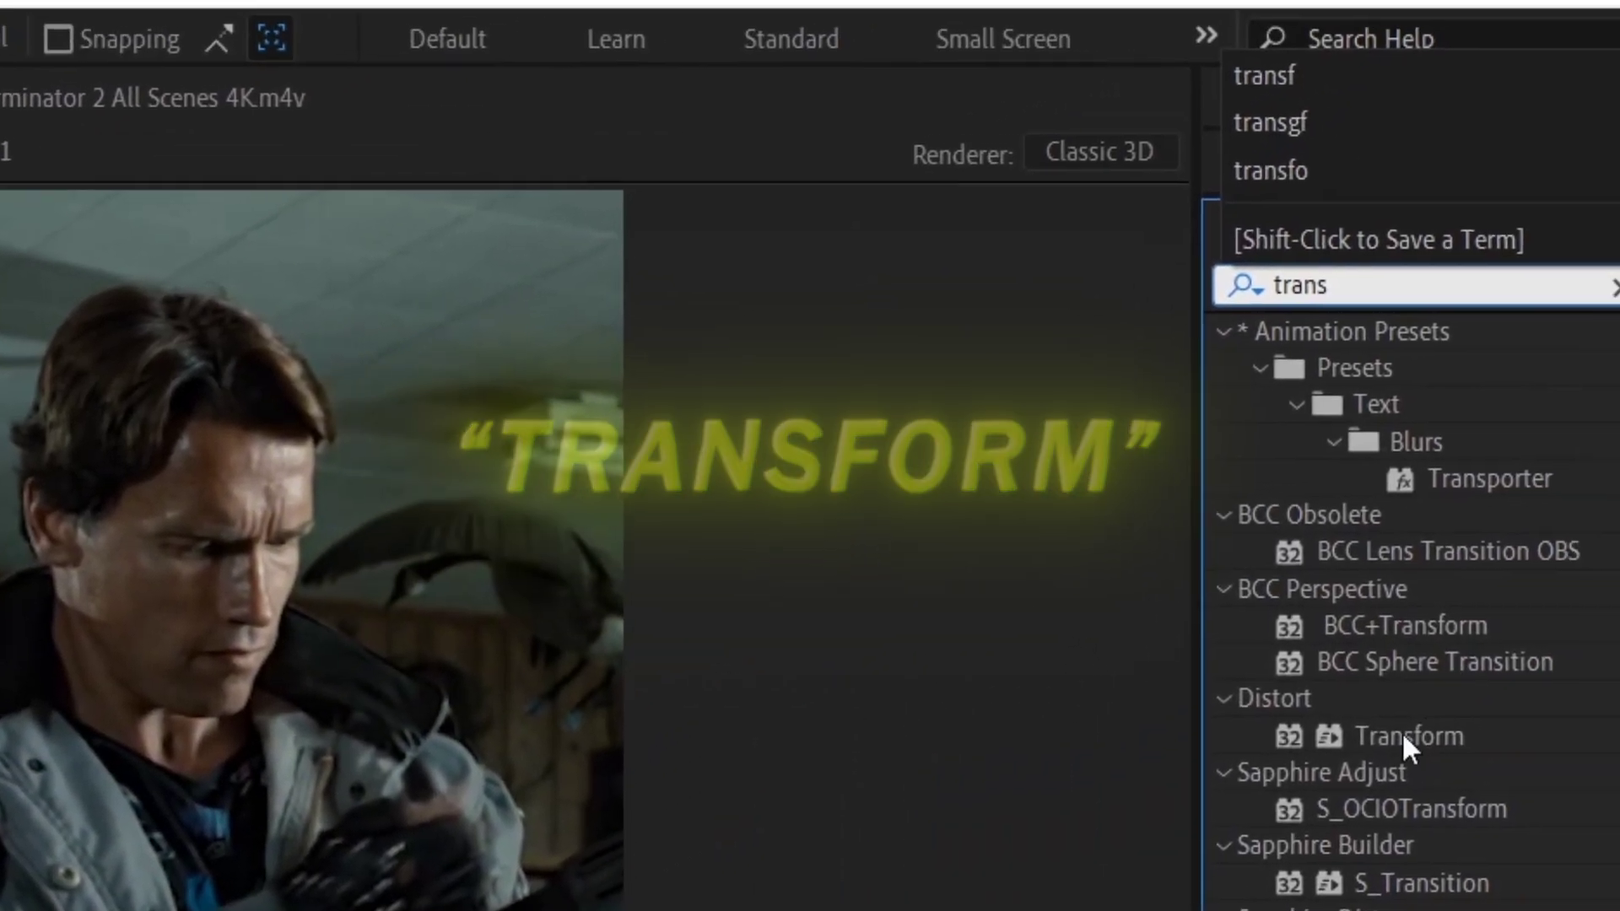
Step: Apply Transform to the adjustment layer, turn off Use Composition's Shutter Angle, and raise Shutter Angle
double_click(1413, 734)
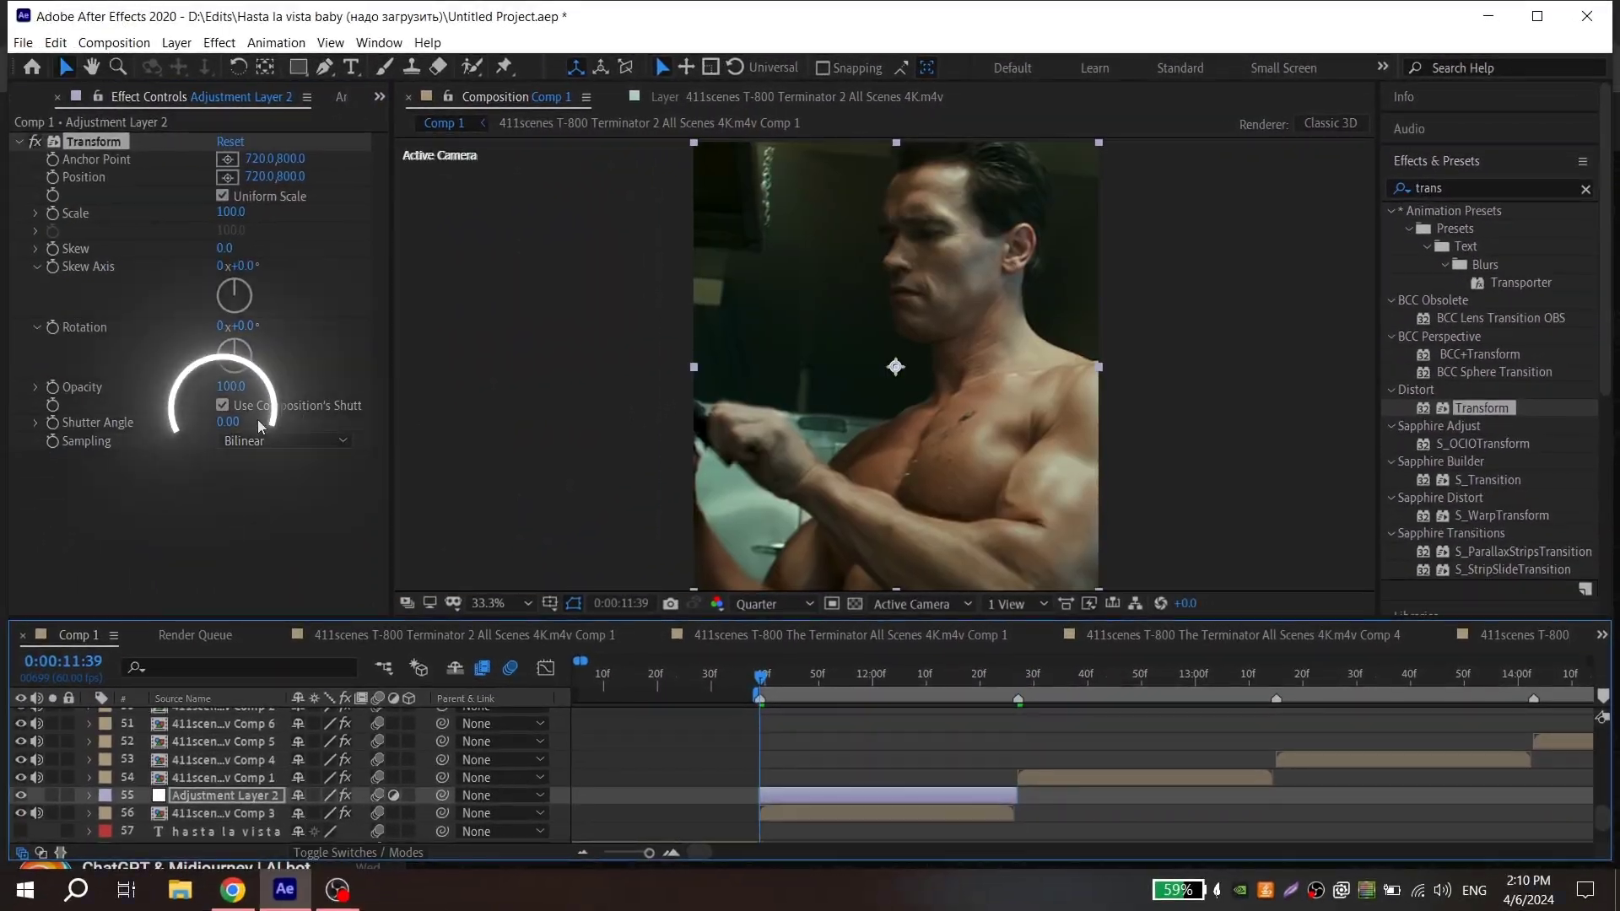
left_click(223, 406)
left_click_drag(228, 424, 236, 420)
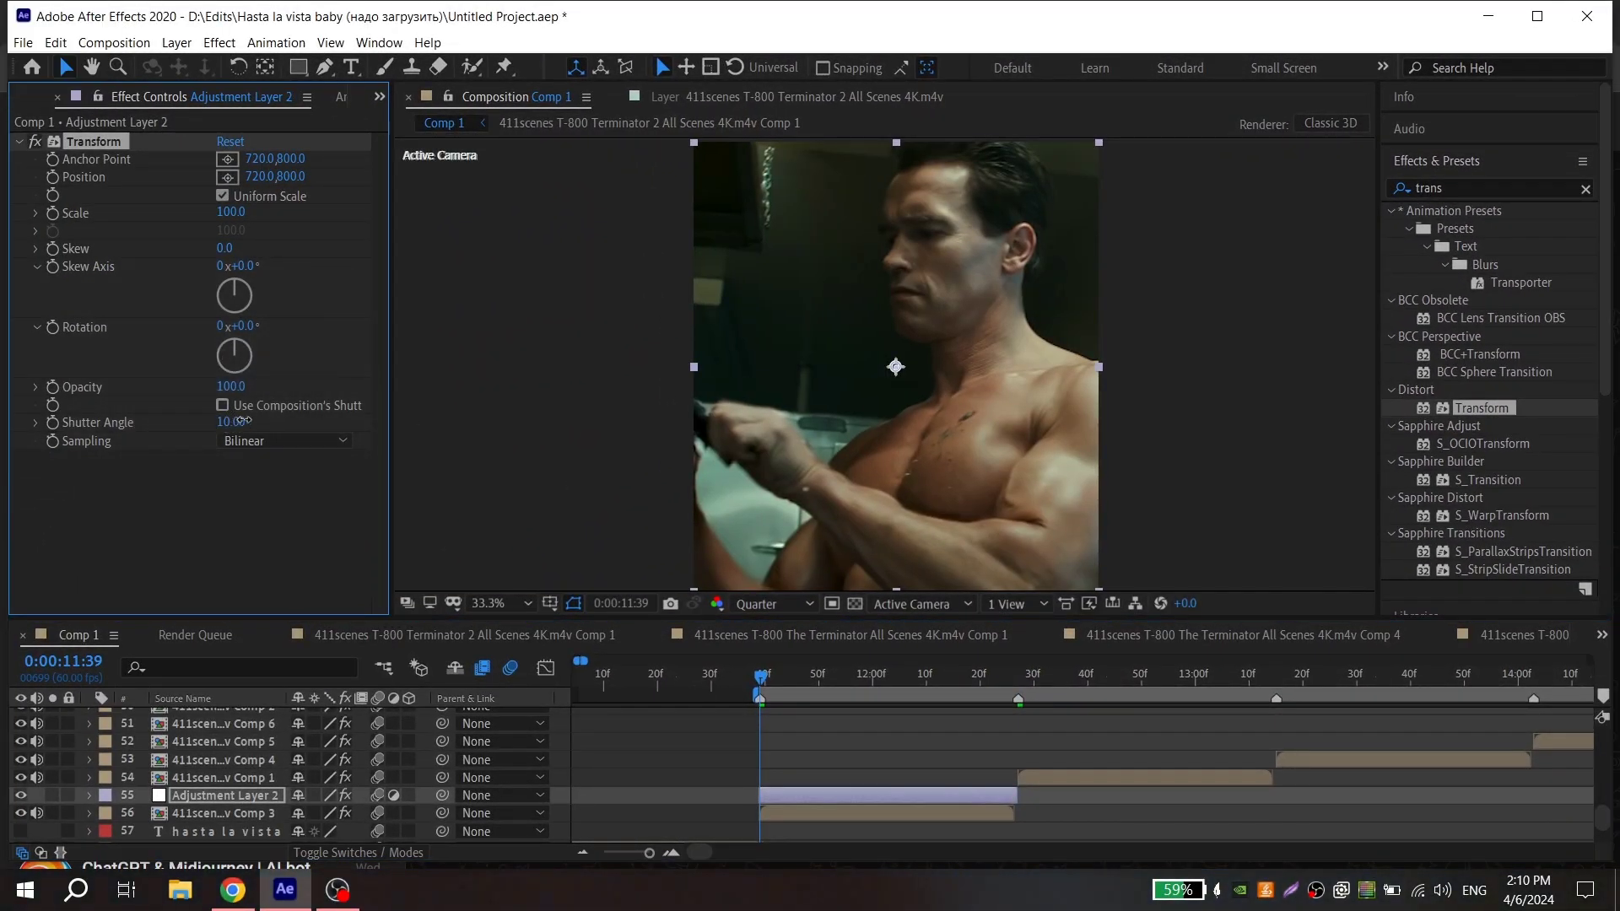
Step: Set a 360 shutter angle and Easy Ease Scale keyframes: 200 at layer start, 100 at end
left_click(762, 682)
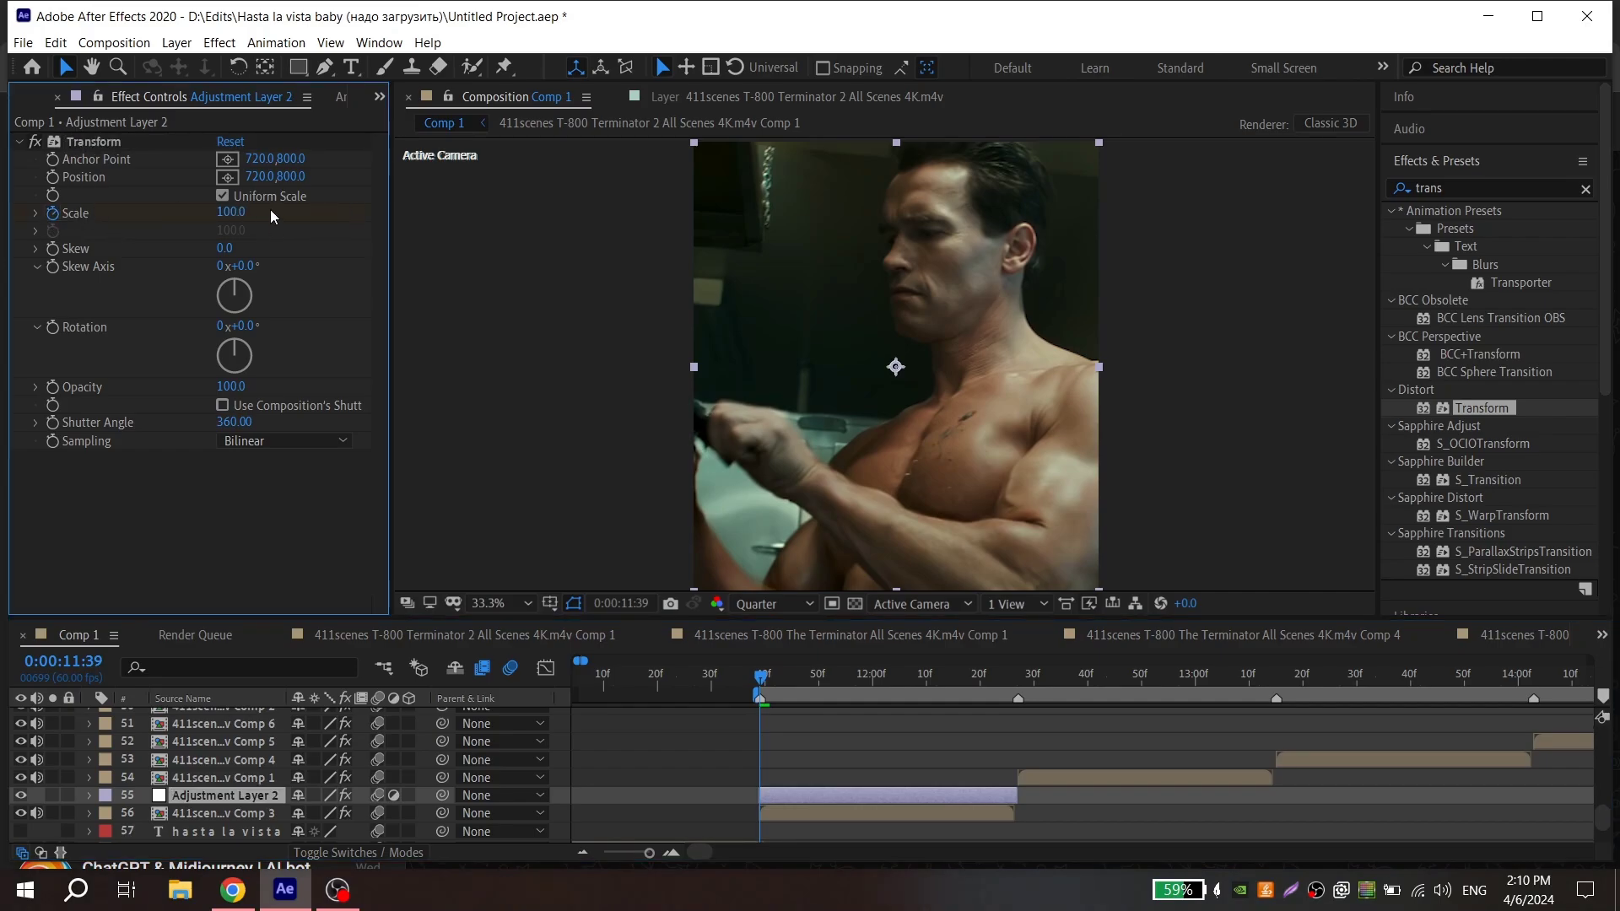
left_click(236, 214)
type("200")
key("Return")
key("o")
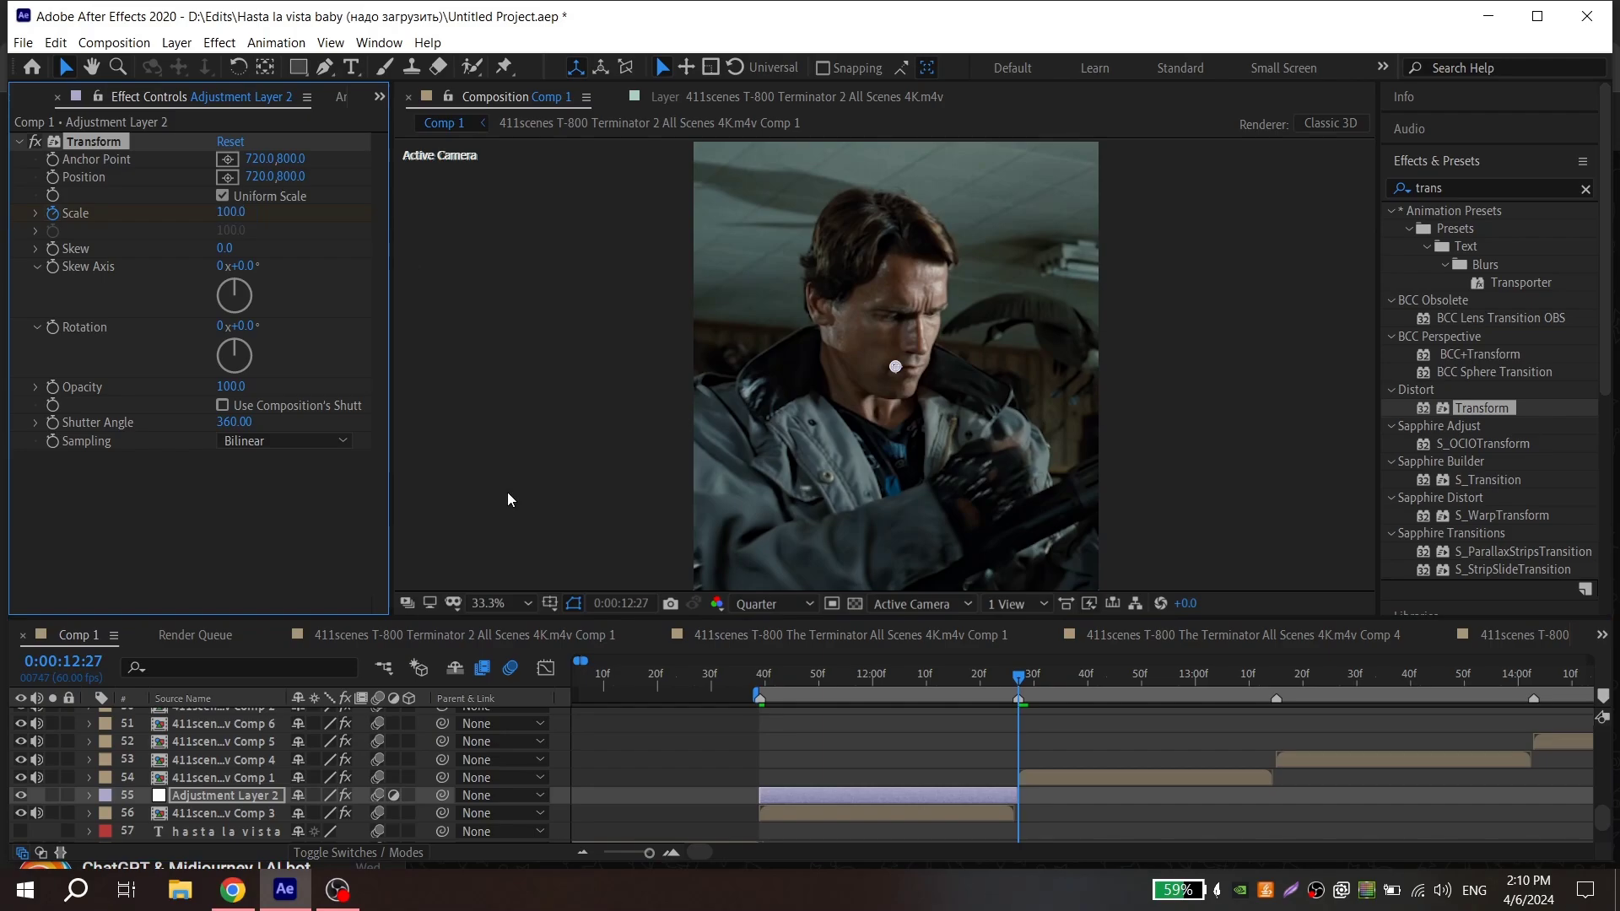
key("u")
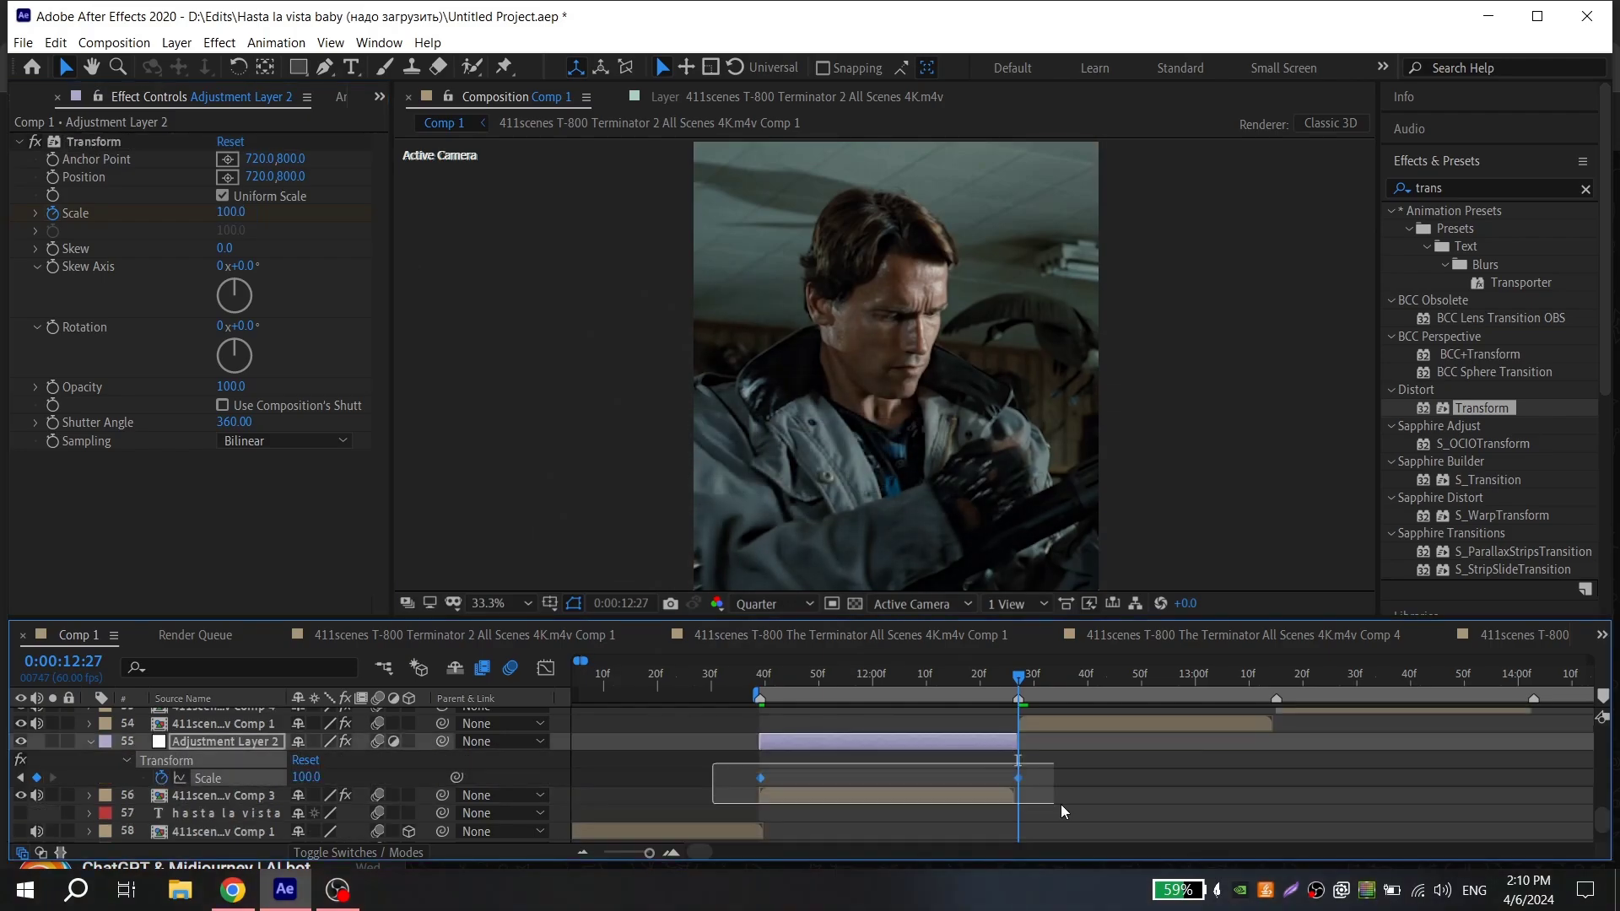
key("F9")
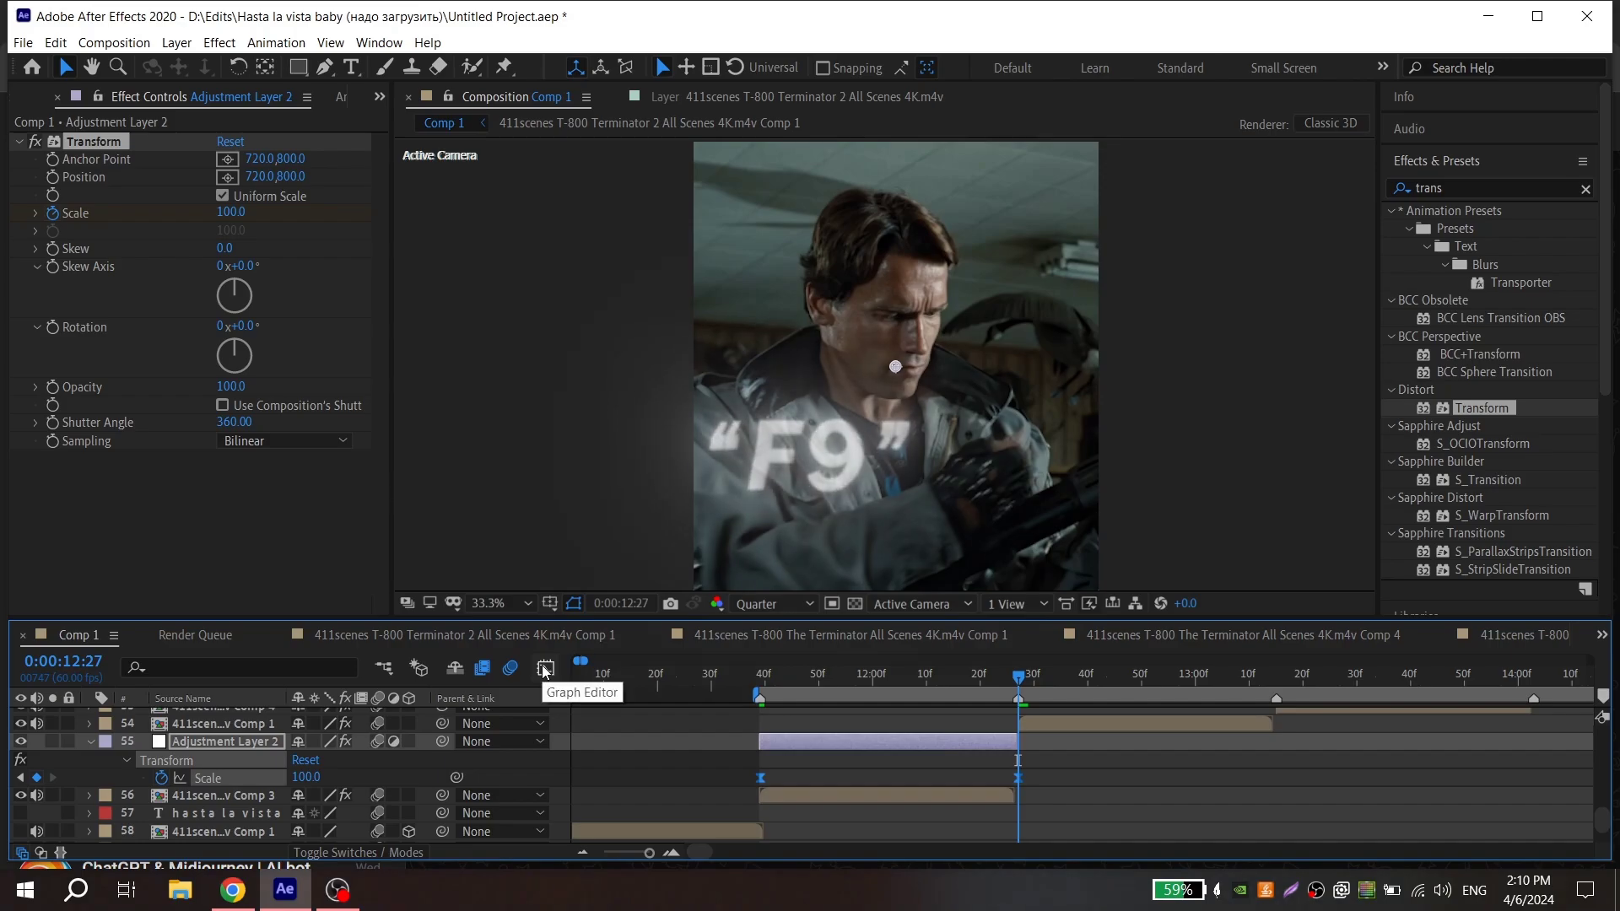
Step: Reshape the Scale graph into a sharp zoom-out easing to 100, previewing near the clip start
left_click(545, 670)
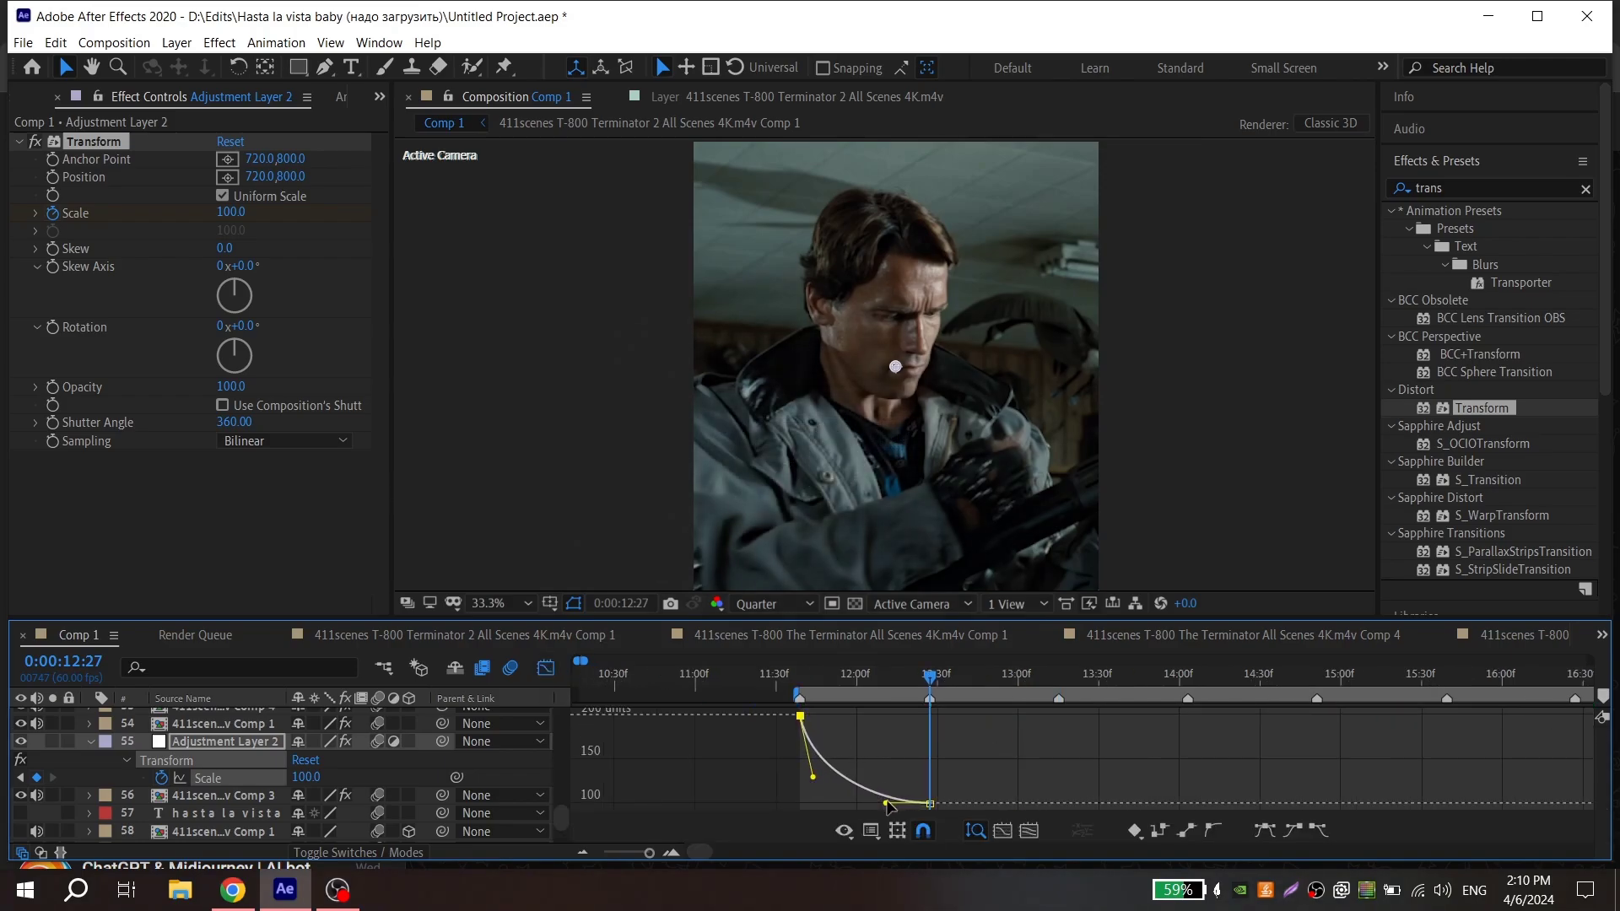
left_click_drag(807, 684, 799, 681)
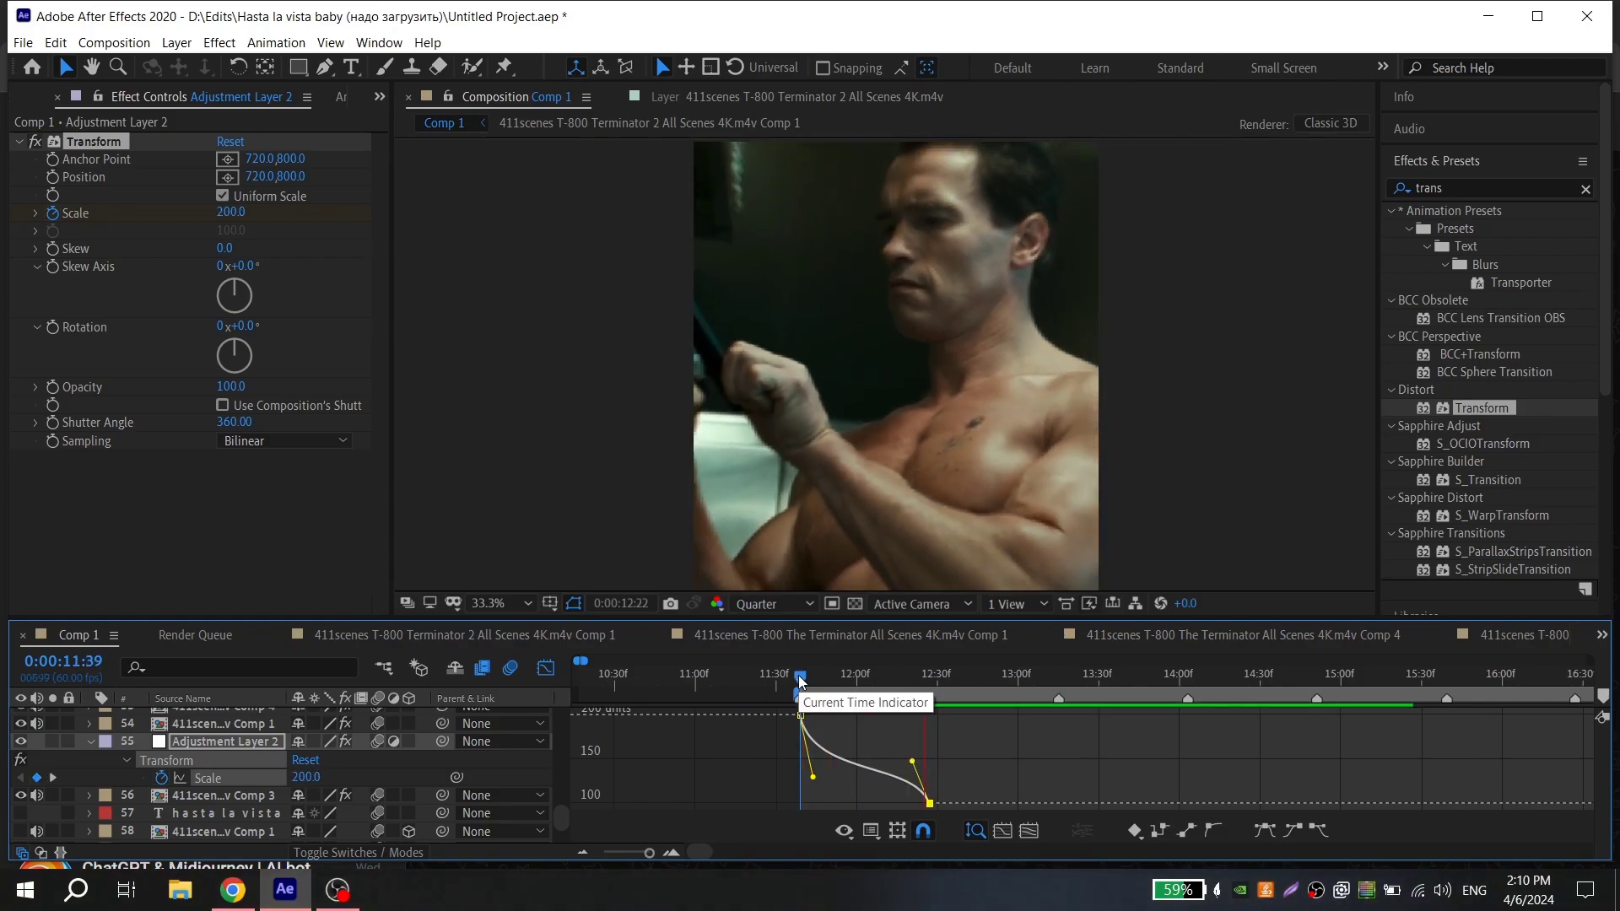
left_click_drag(800, 680, 785, 681)
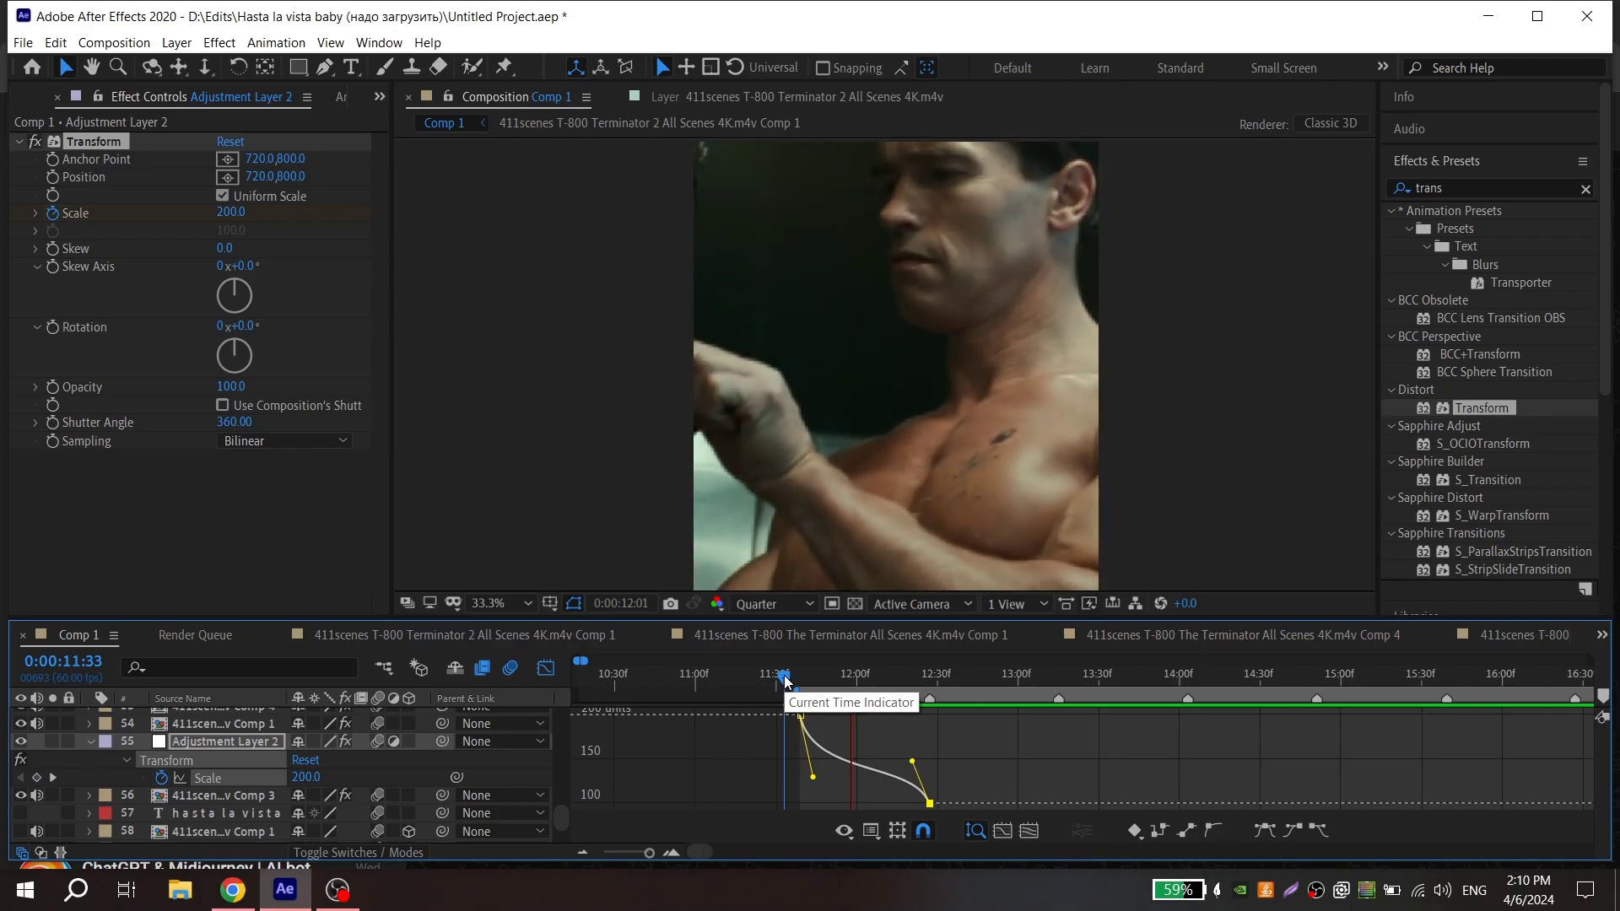
Step: Copy the zoom adjustment layer and paste it above the next clip
mouse_move(863, 731)
left_mouse_down()
mouse_move(959, 725)
mouse_move(1041, 773)
mouse_move(1119, 755)
left_mouse_up()
left_click(869, 742)
key("ctrl+c")
left_click(989, 725)
key("ctrl+v")
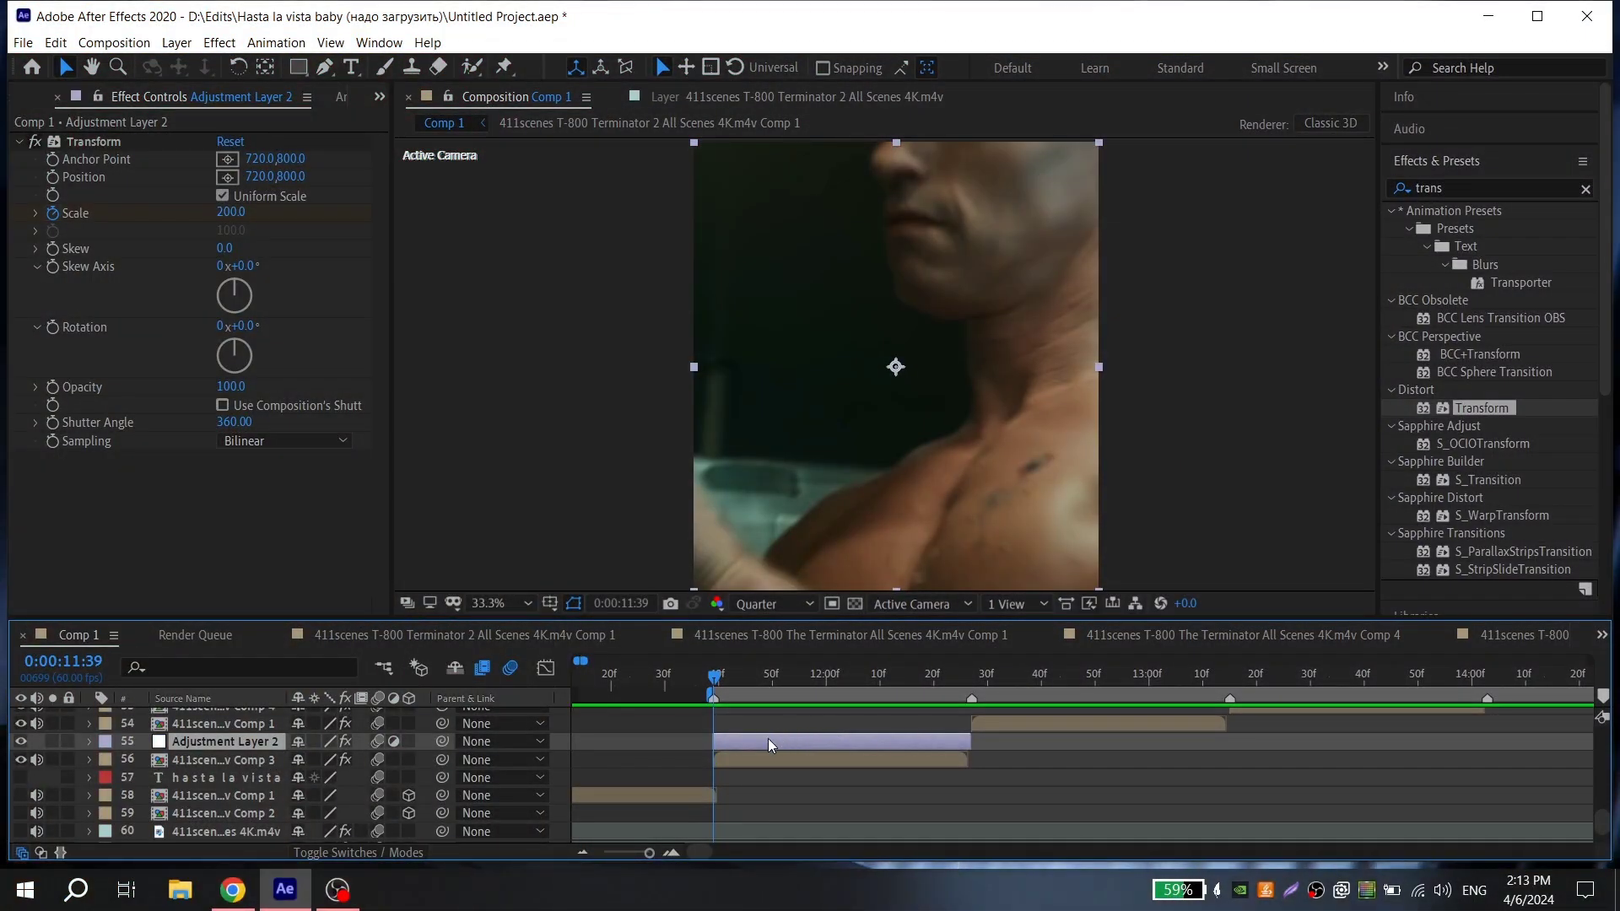
Step: Swap the pasted layer's Scale keyframes to 100 at the start and 200 at the end
key("u")
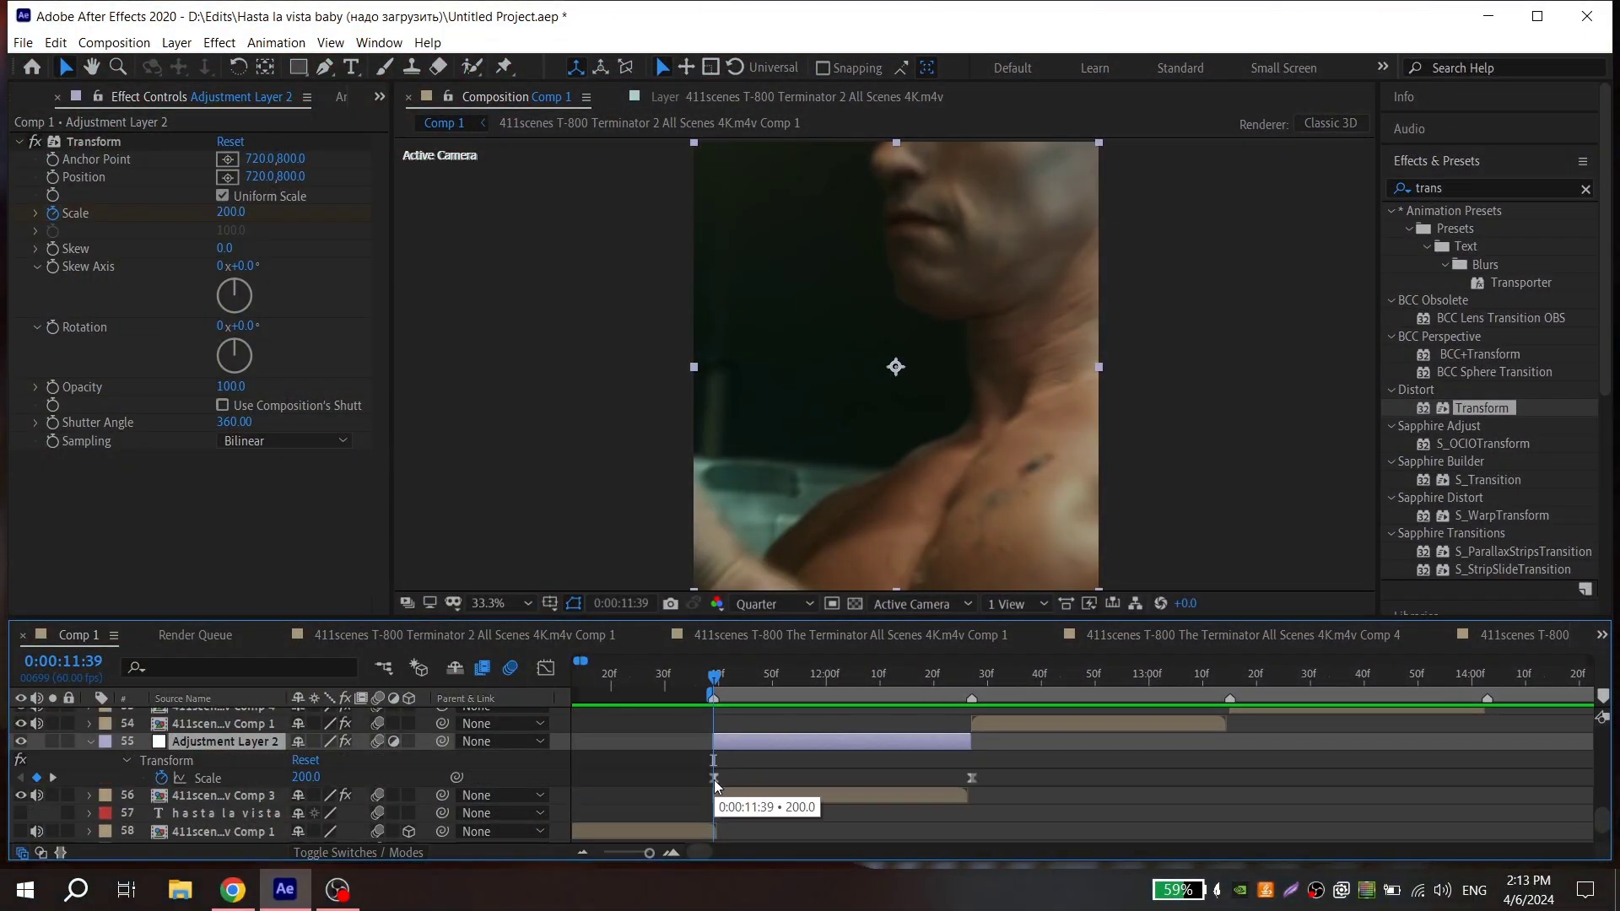
mouse_move(714, 777)
left_mouse_down()
mouse_move(854, 777)
mouse_move(714, 778)
left_mouse_up()
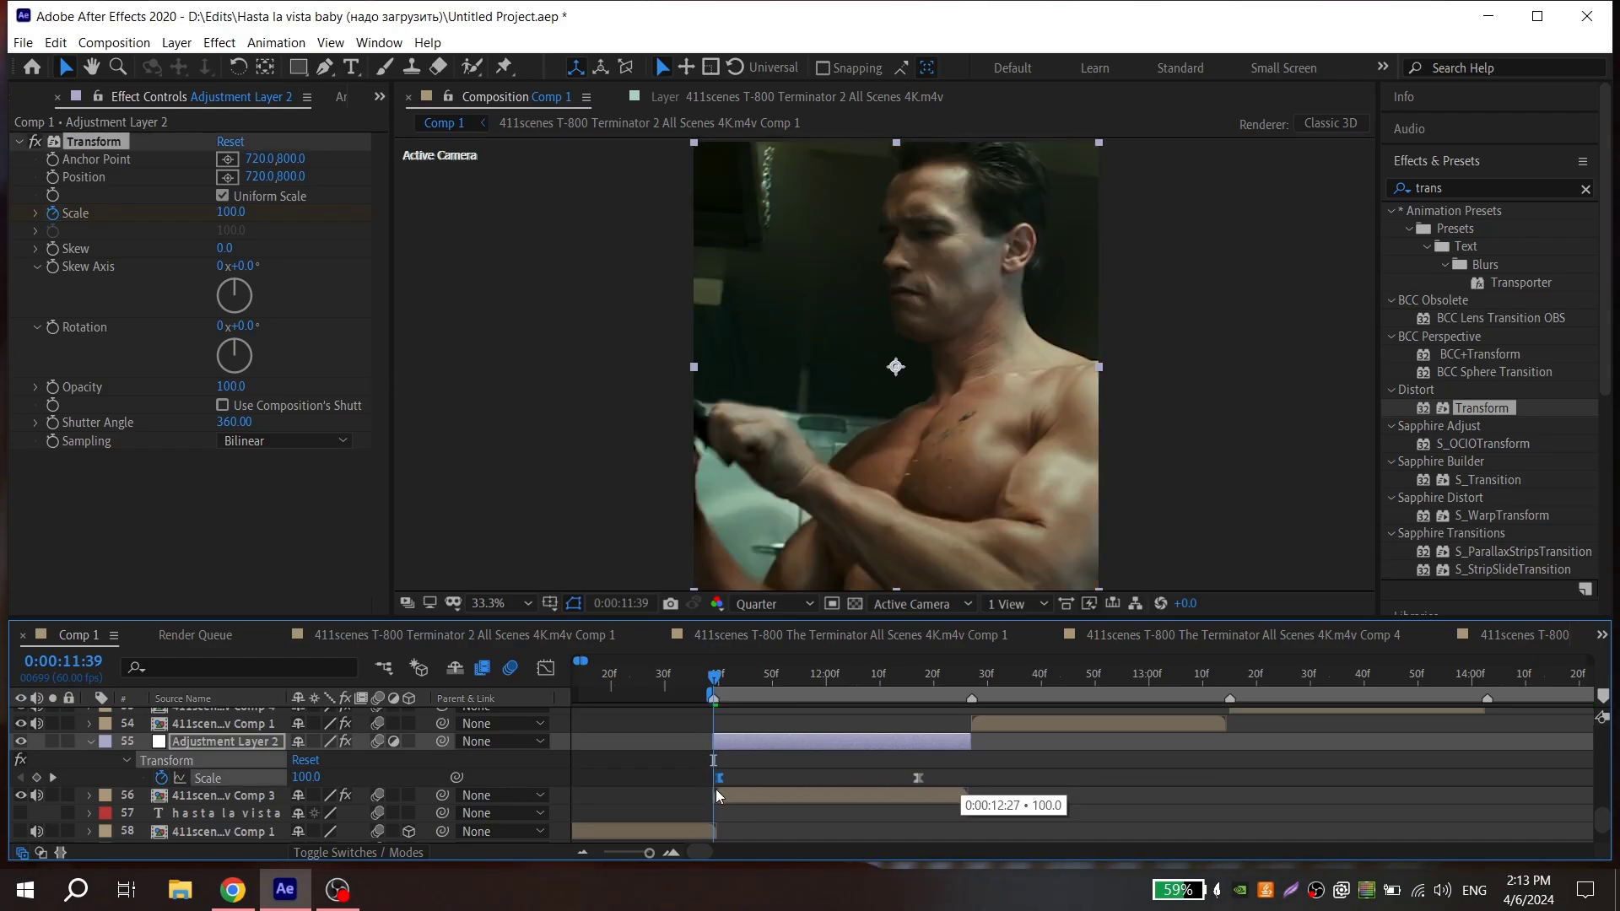
left_click(970, 778)
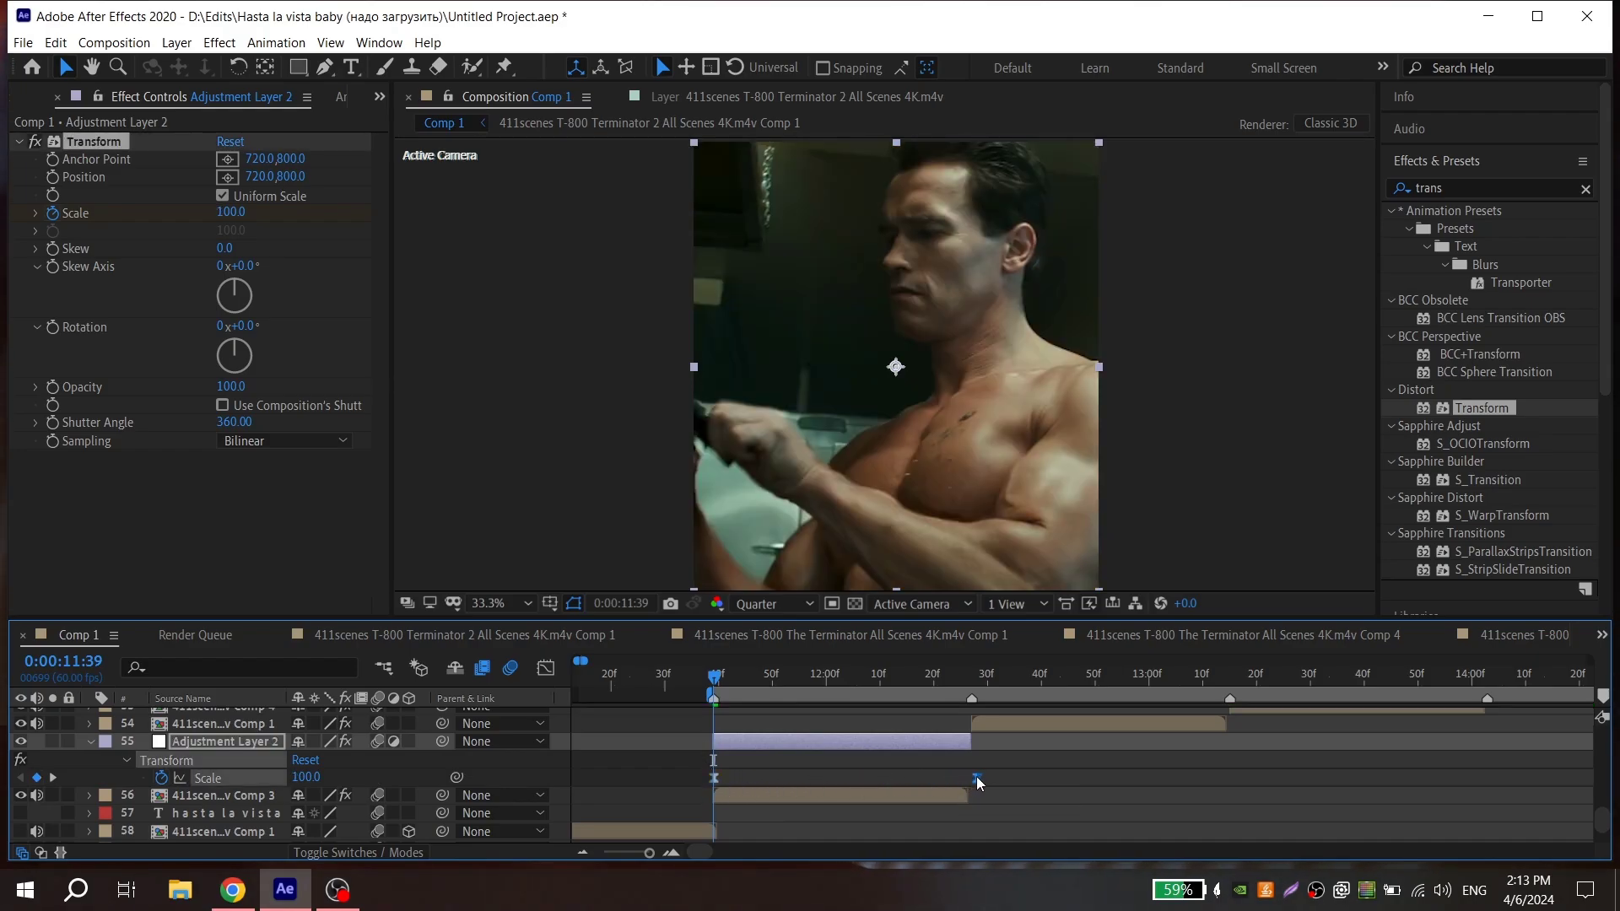
scroll(860, 771, "down", 2)
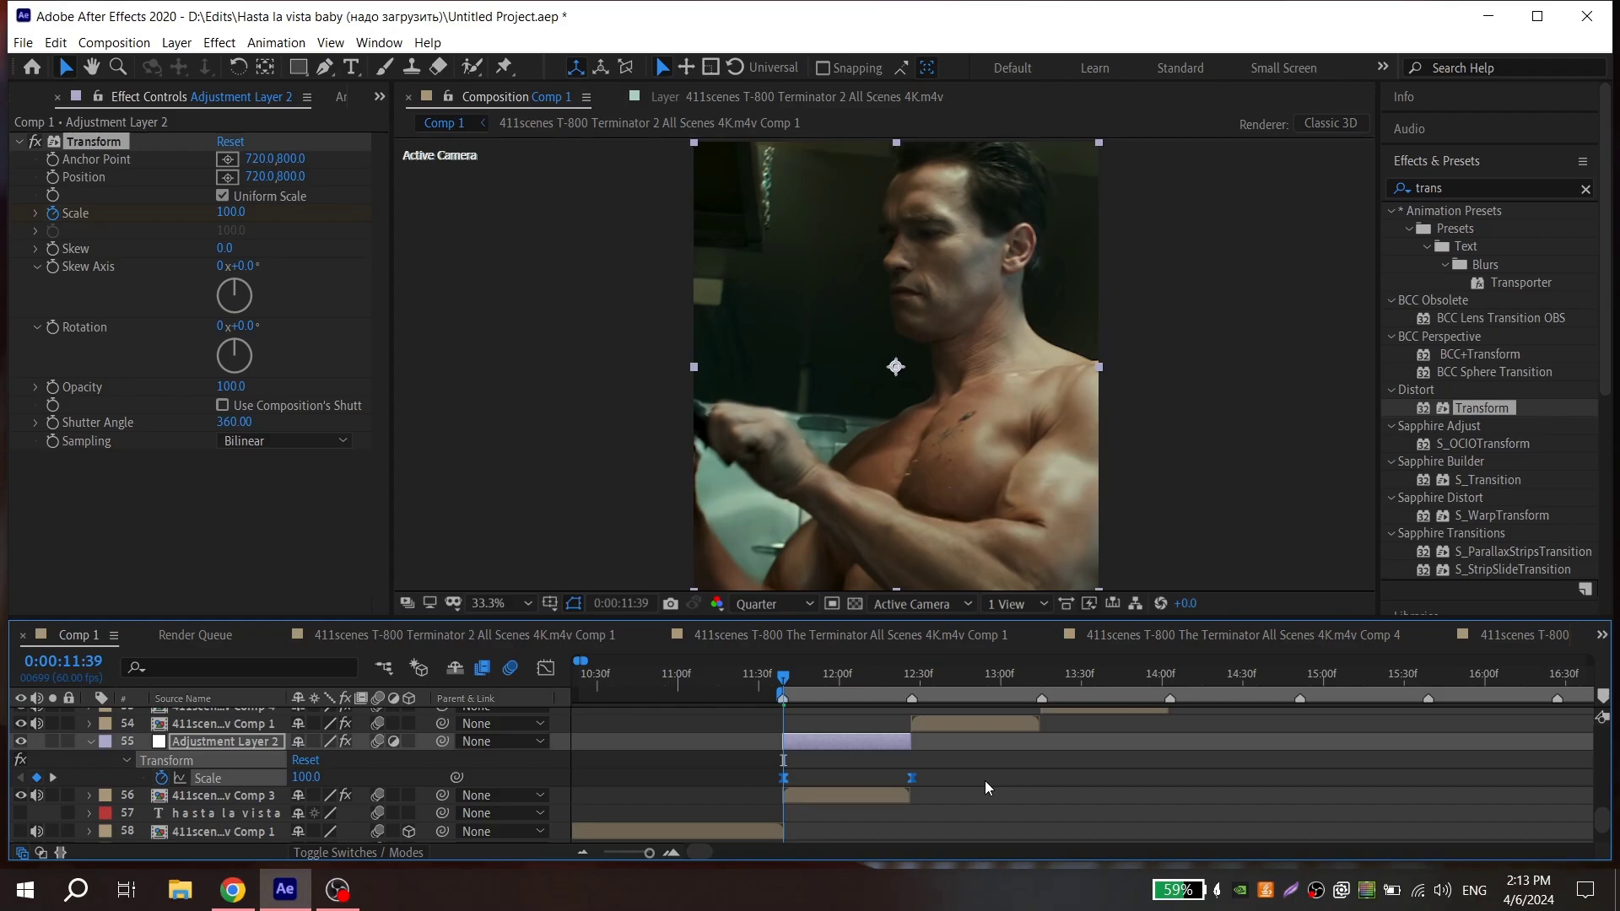
Step: Pull the first Scale keyframe's Bezier handle up for a steep zoom-in, then preview it
left_click(546, 667)
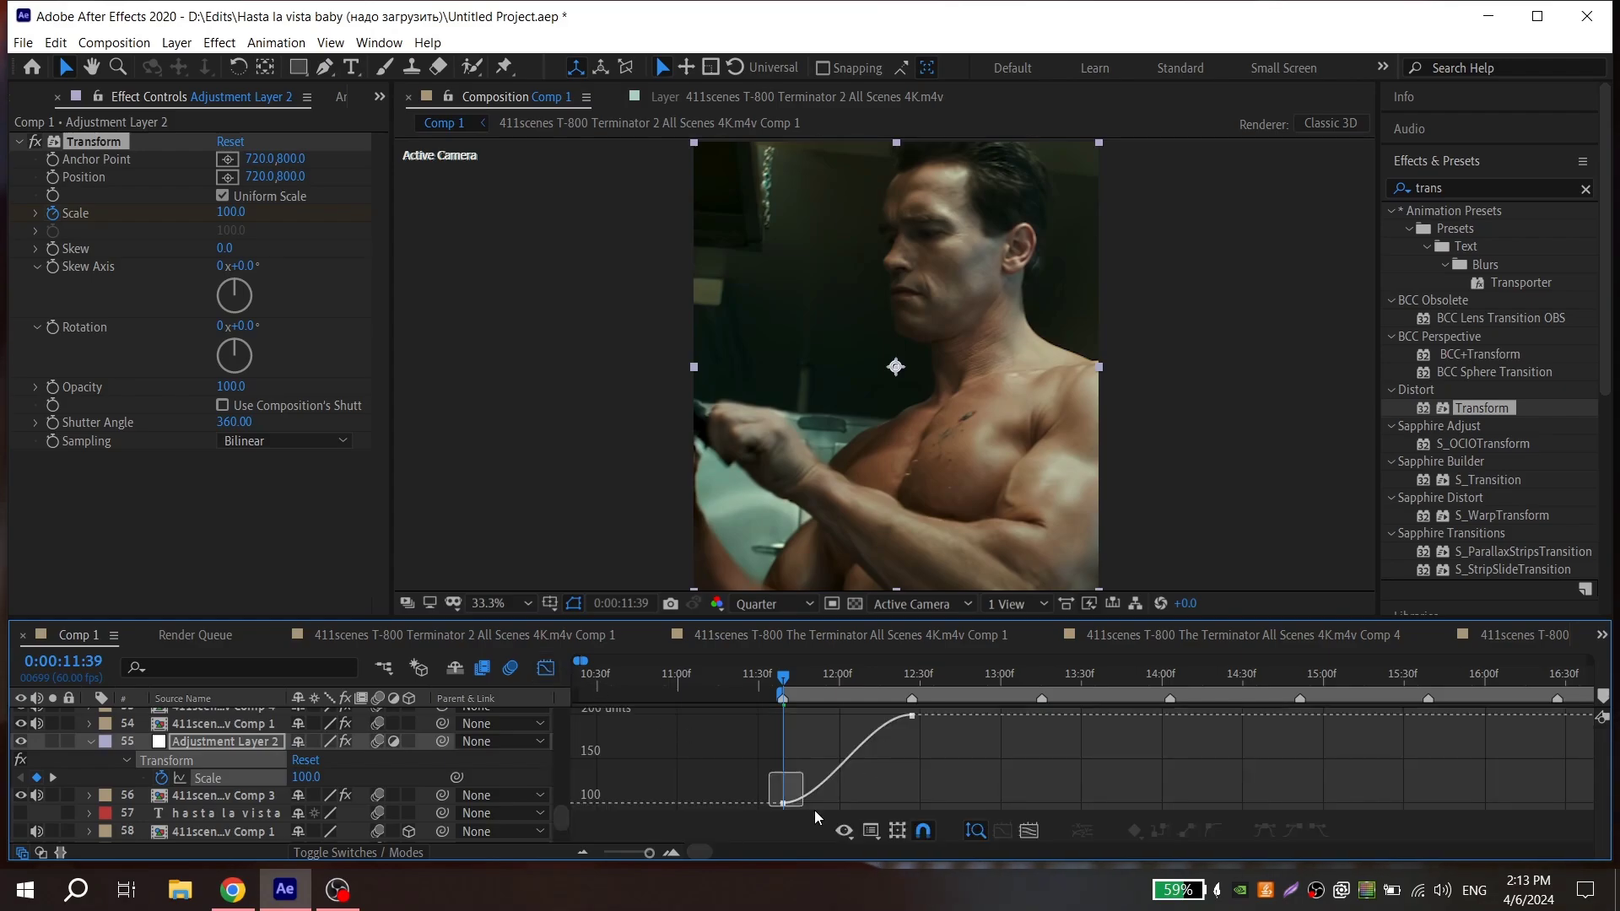
left_click_drag(825, 804, 800, 750)
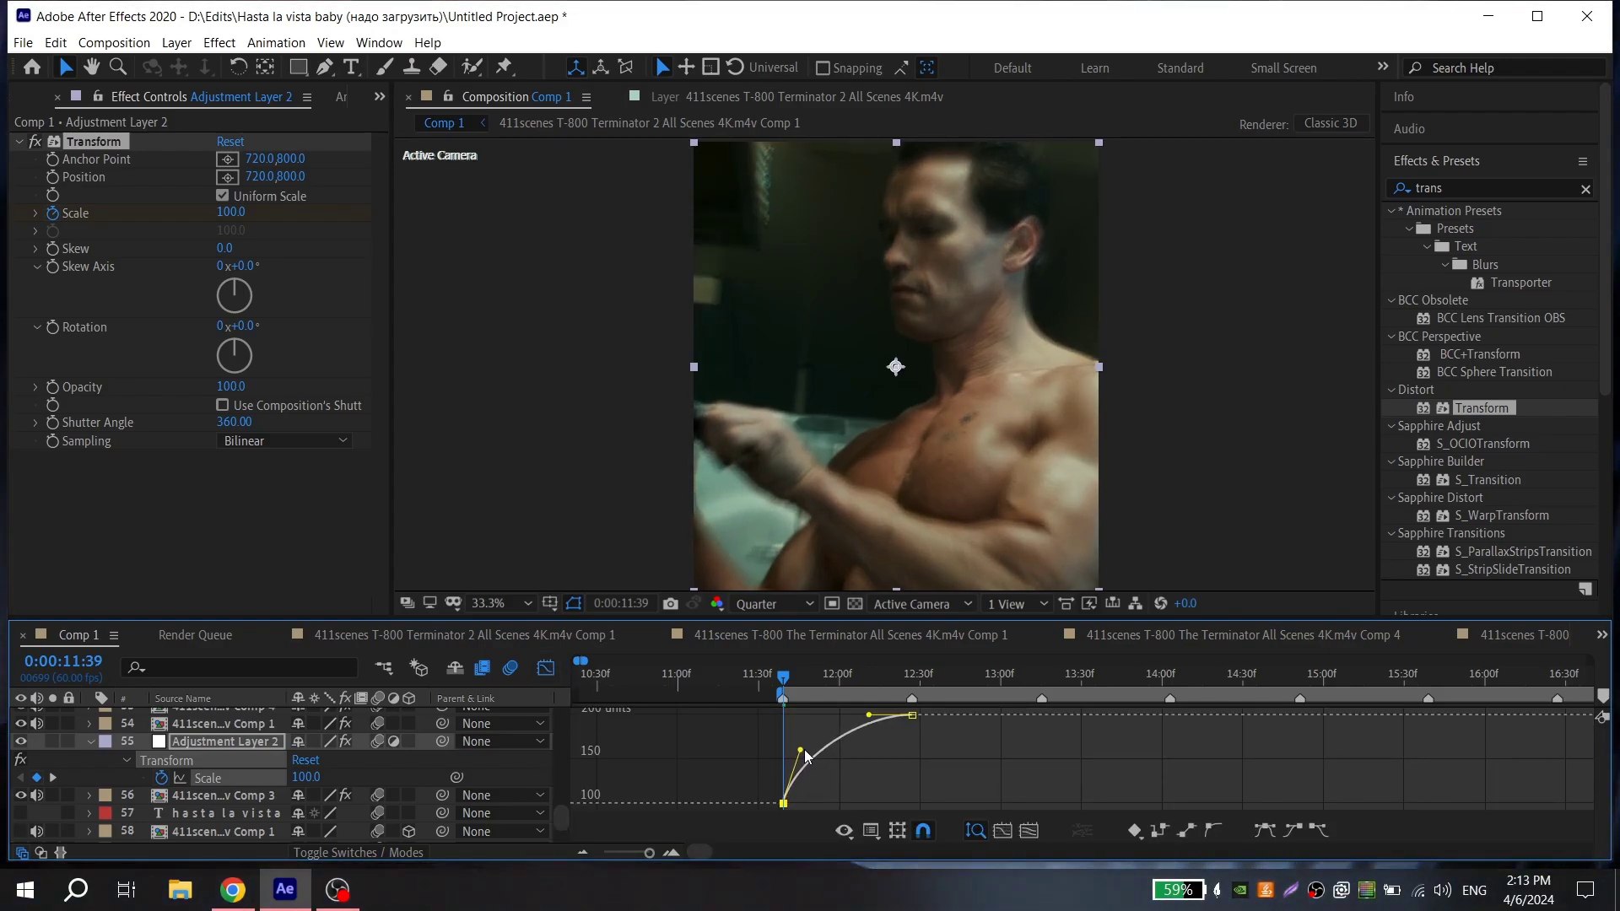
key("space")
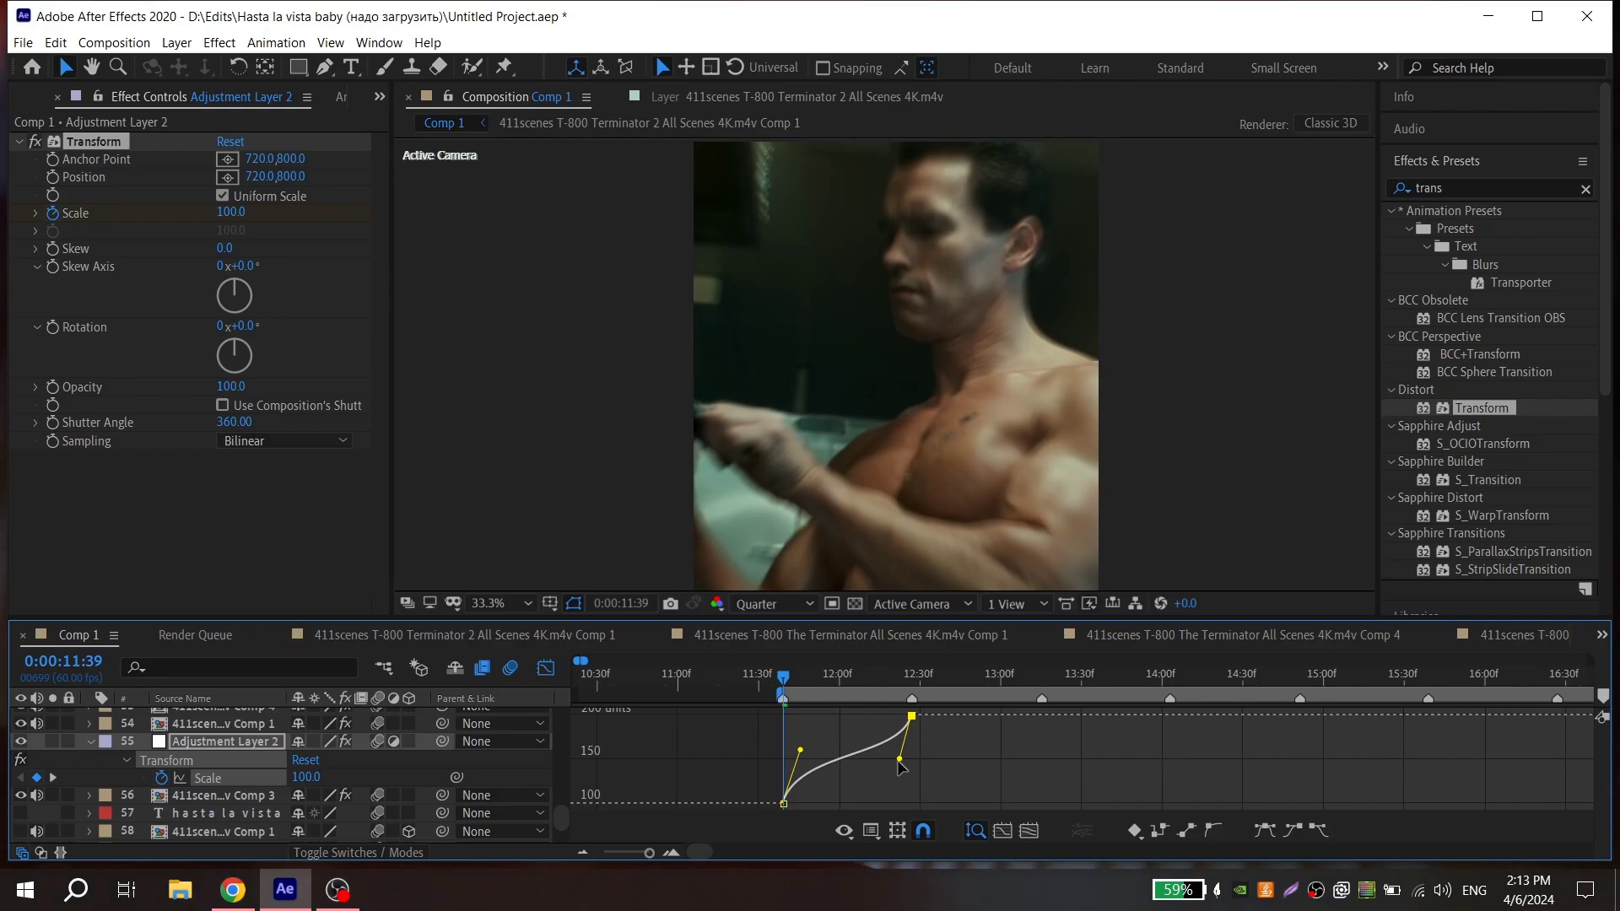
left_click(768, 680)
left_click_drag(769, 680, 764, 680)
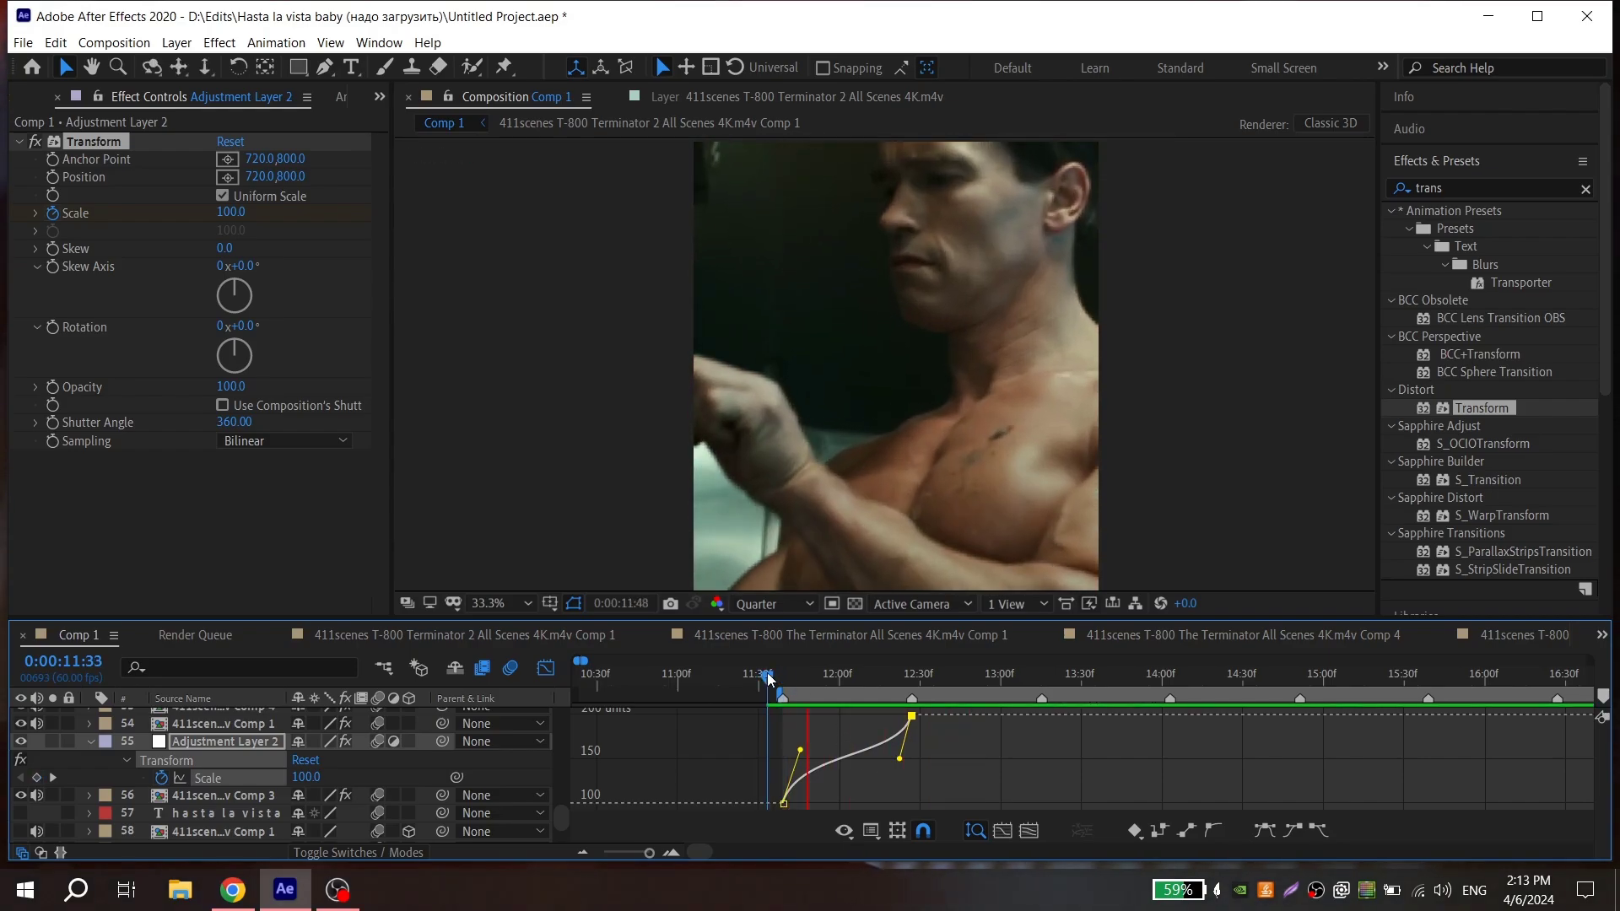
Step: Place two copies of the zoom-in adjustment layer over the following clips and preview
left_click(546, 667)
key("ctrl+c")
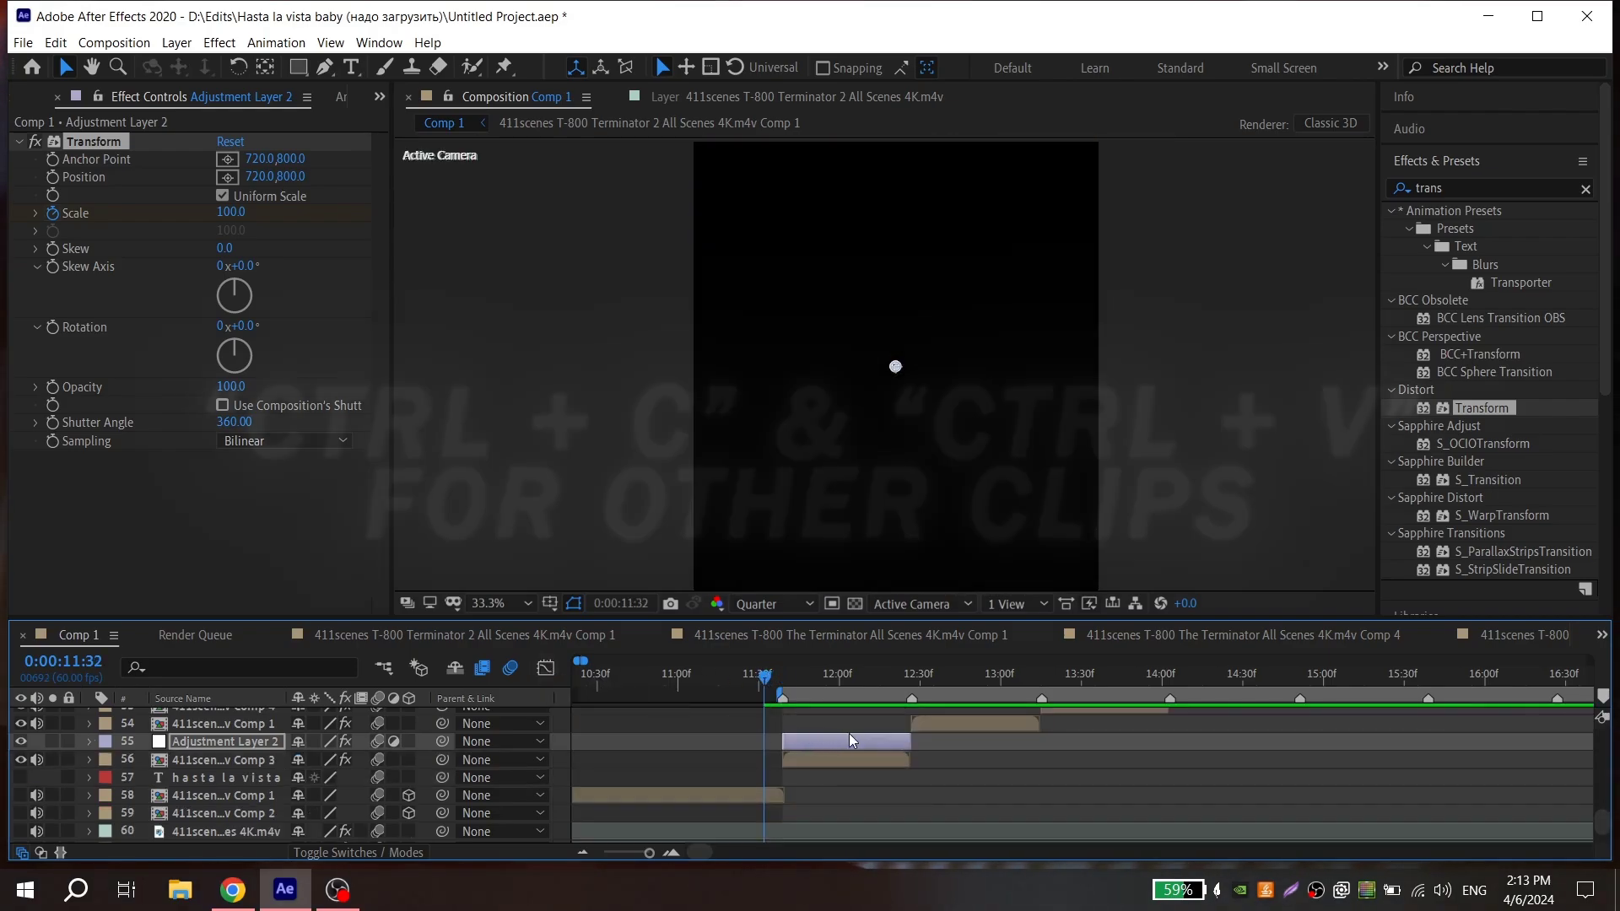
key("ctrl+v")
left_click_drag(899, 776, 988, 781)
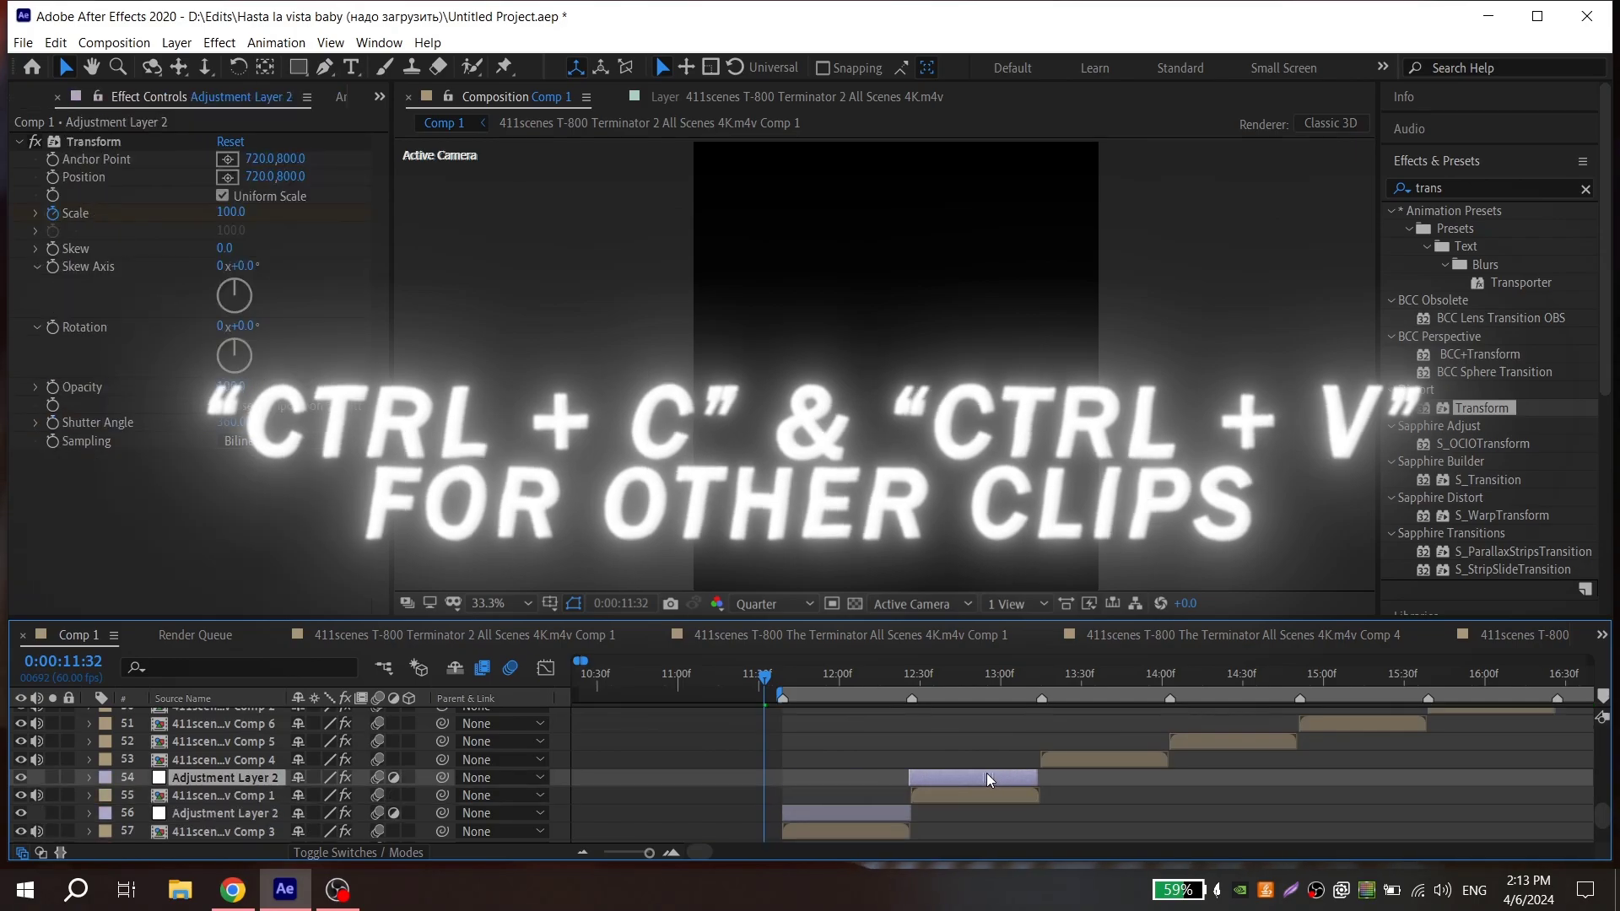
key("ctrl+c")
key("ctrl+v")
left_click_drag(1101, 763, 1105, 760)
key("space")
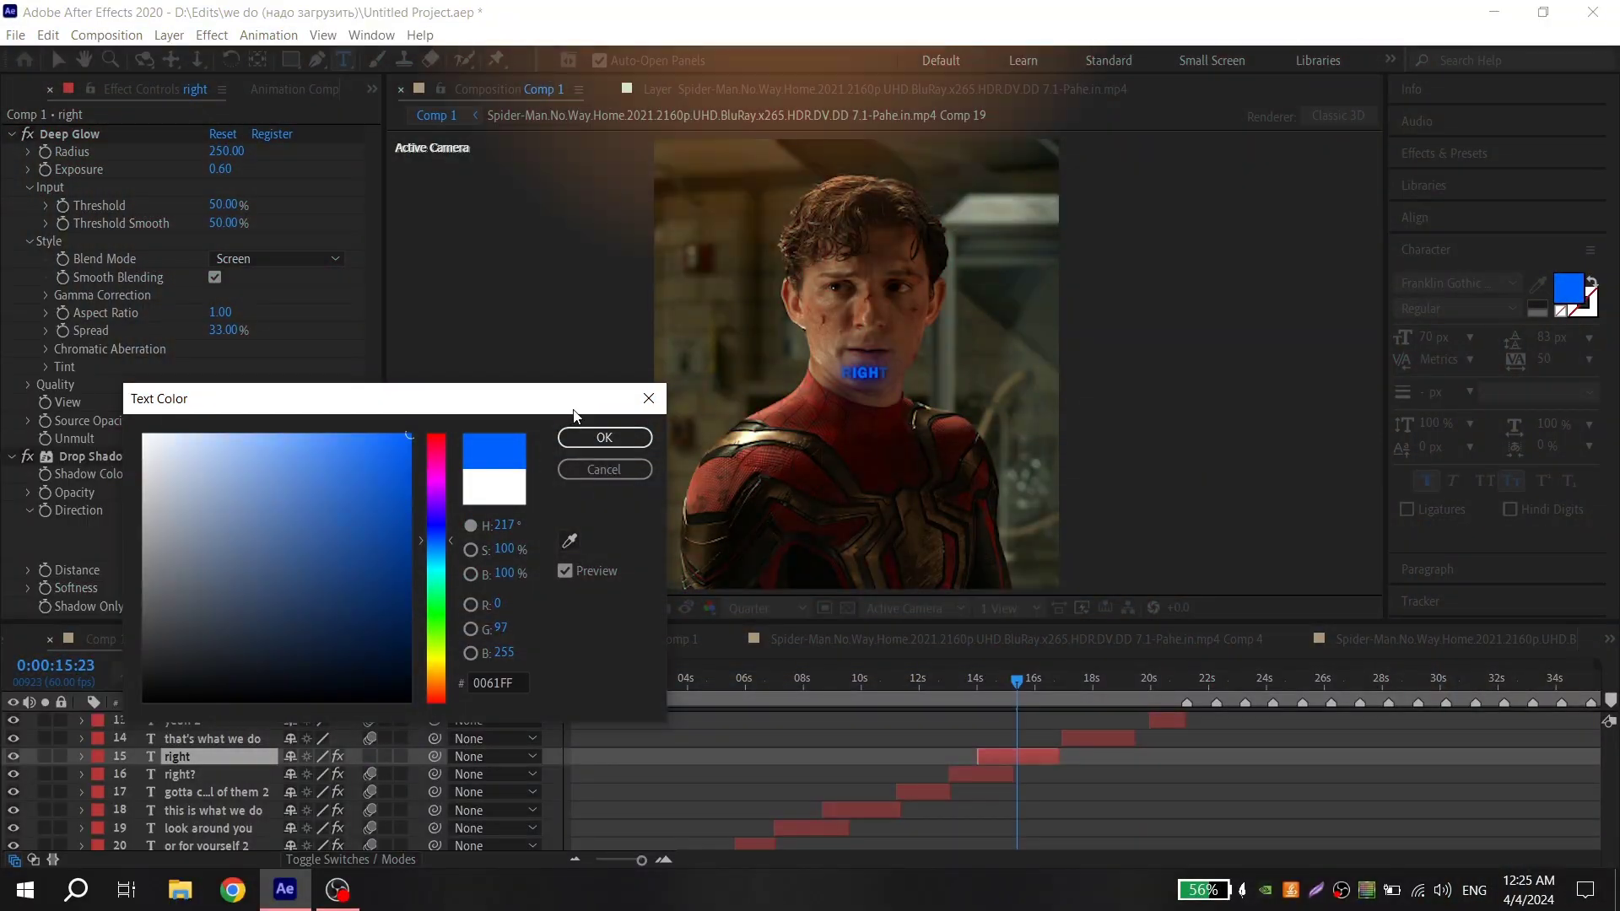
Step: Accept the blue text colour and select the 'that's what we do' text layer
left_click(579, 437)
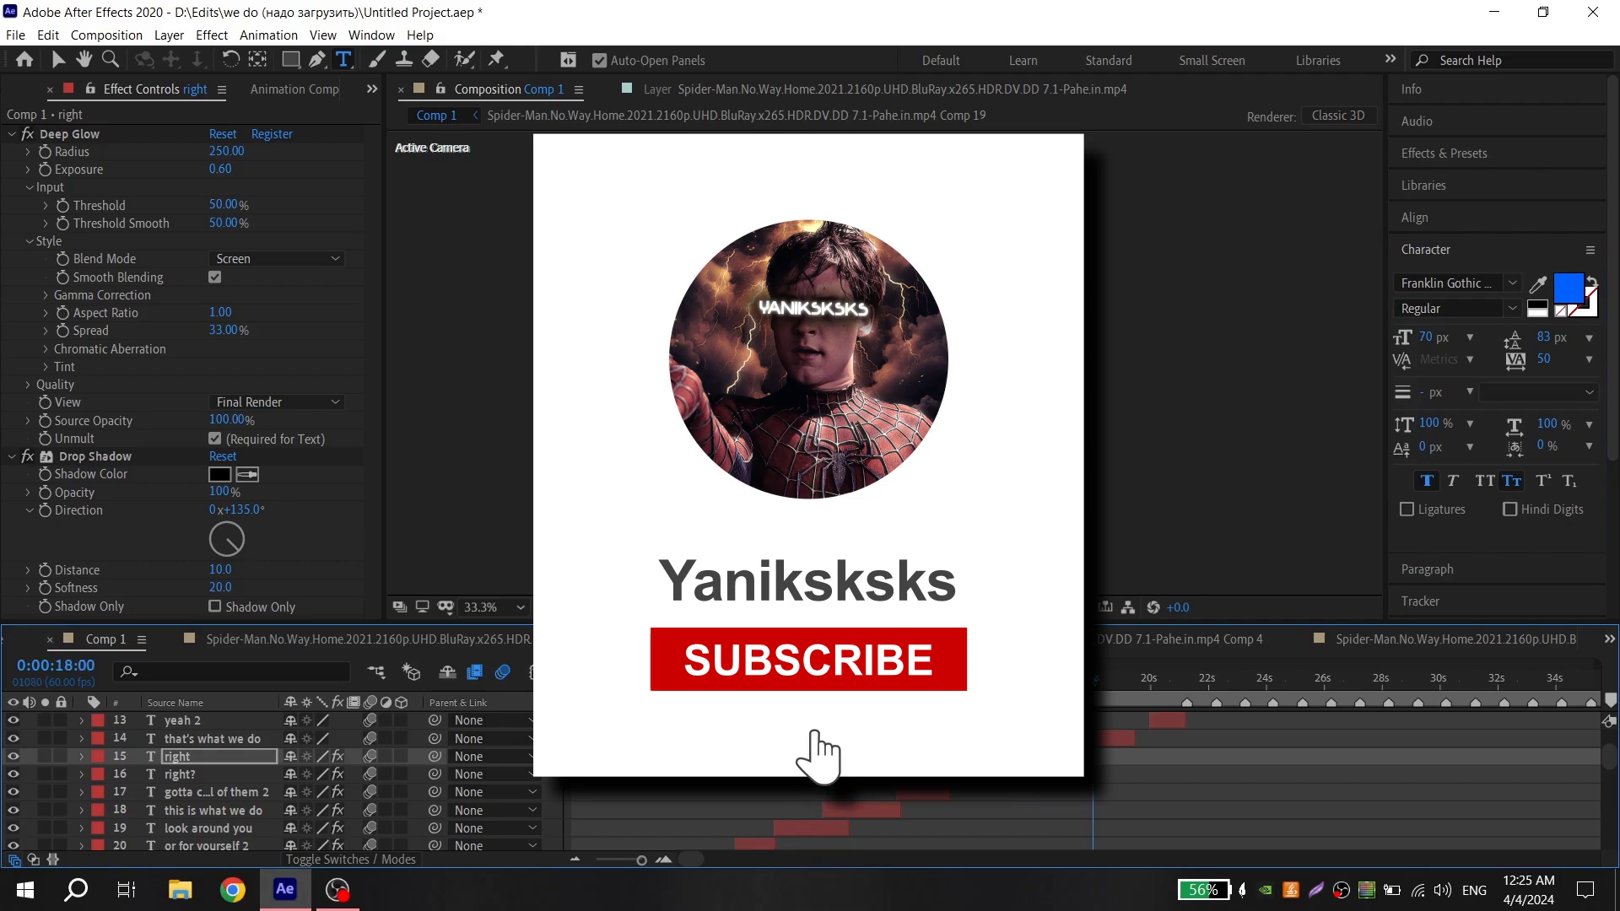
left_click(1457, 158)
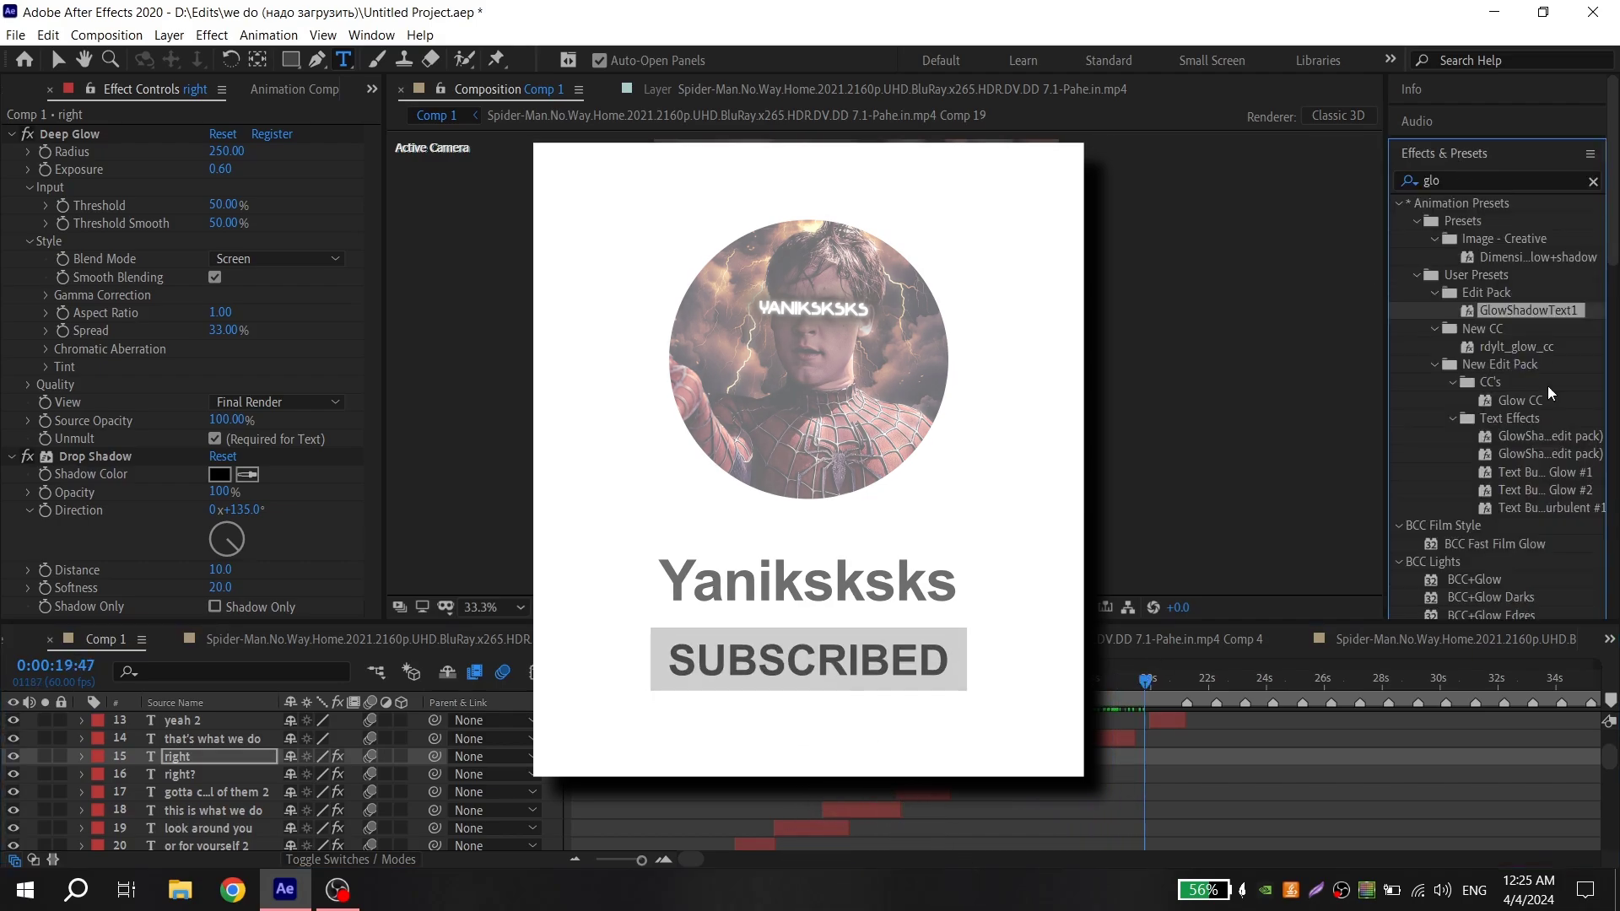
left_click(1130, 736)
left_click(1100, 687)
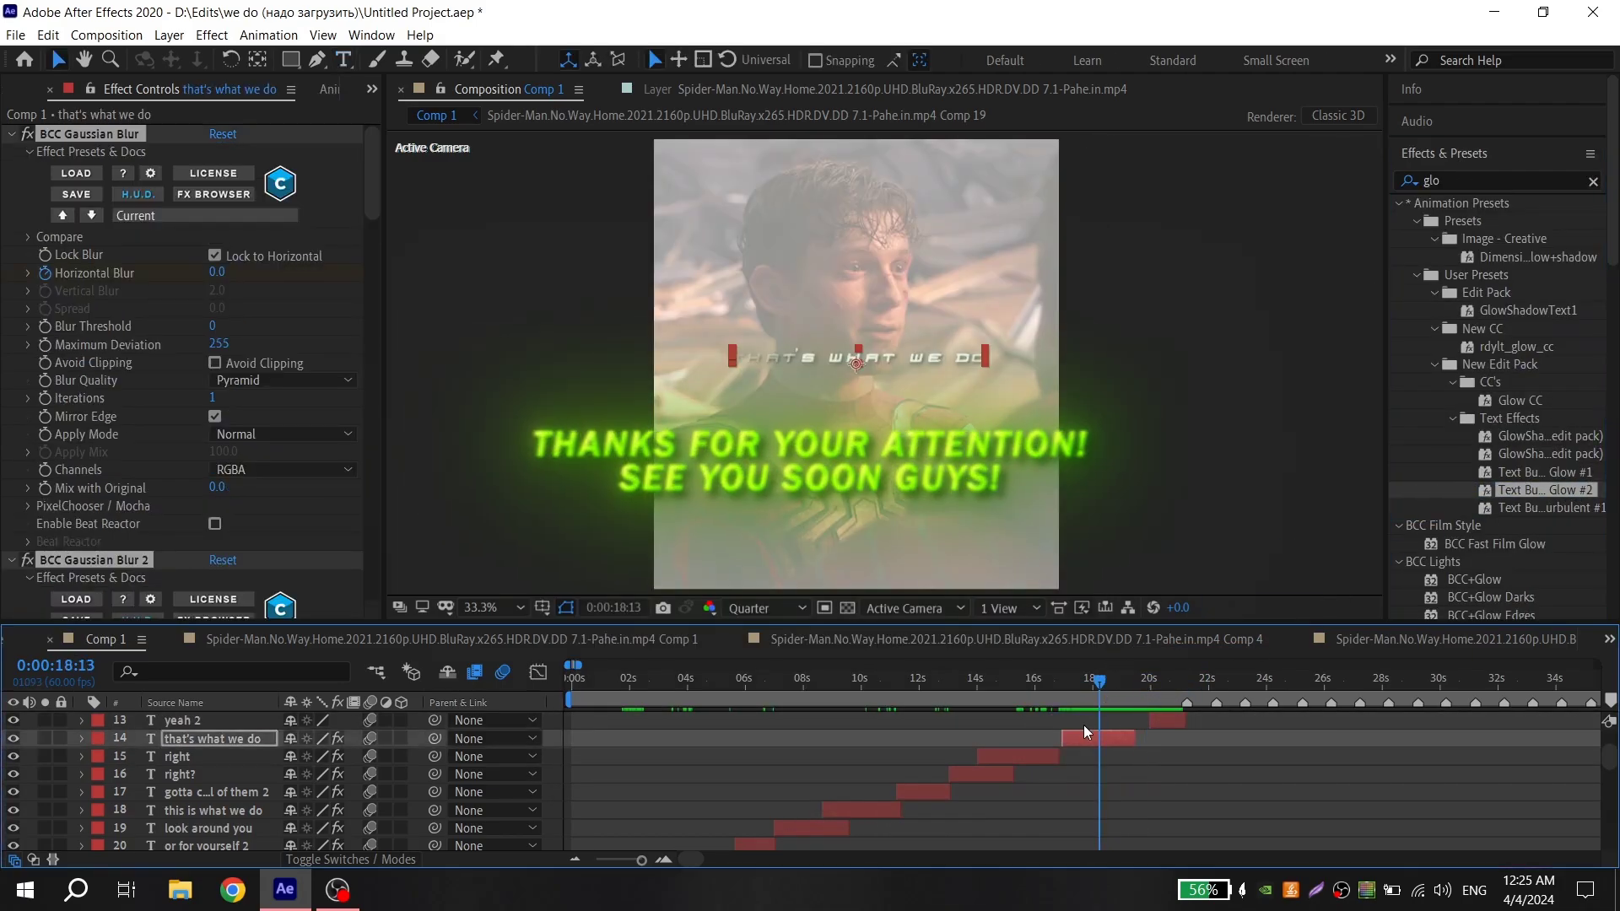